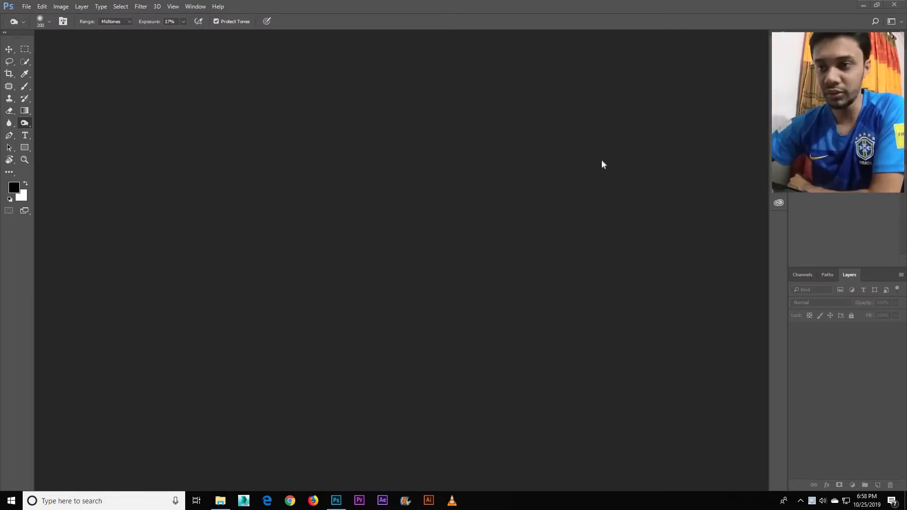
Switch to the Anim folder in File Explorer and open the anim1 image for viewing.
{"action": "left_click", "coordinate": [221, 501]}
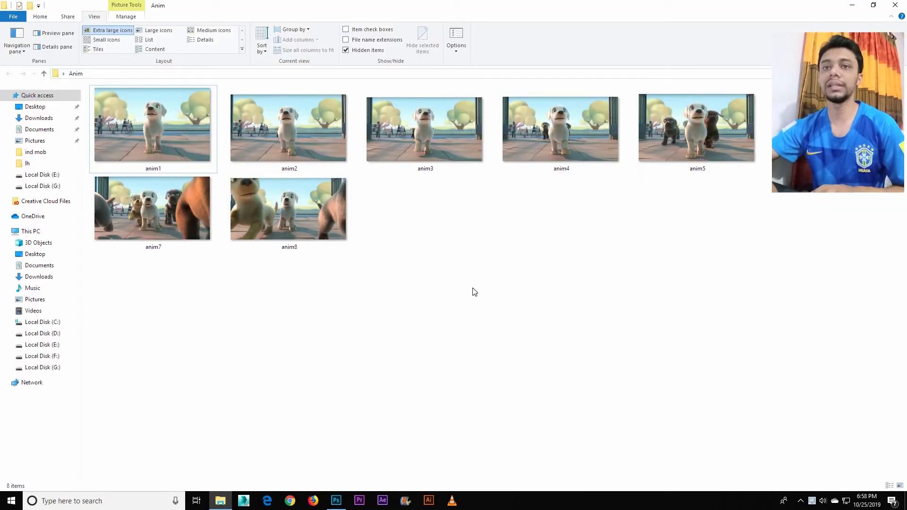
{"action": "left_click", "coordinate": [144, 135]}
{"action": "left_click", "coordinate": [339, 211]}
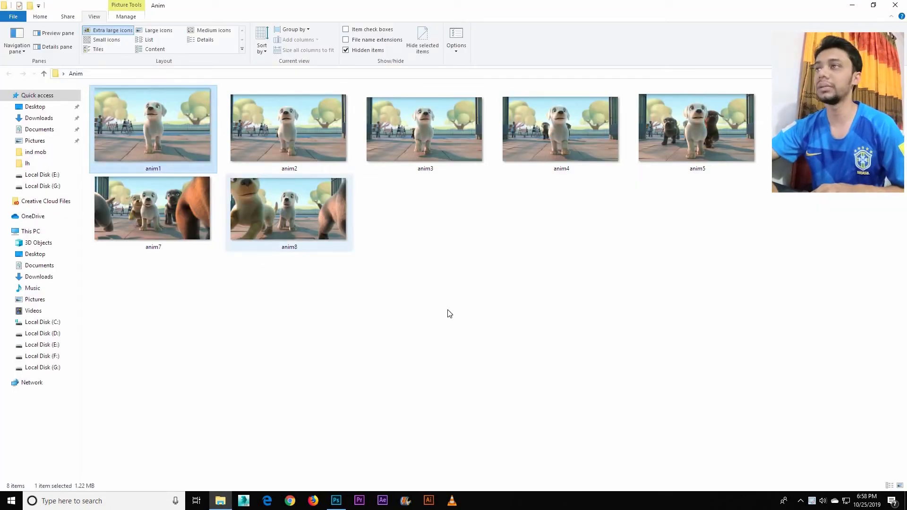
{"action": "left_click", "coordinate": [806, 342]}
{"action": "left_click", "coordinate": [164, 169]}
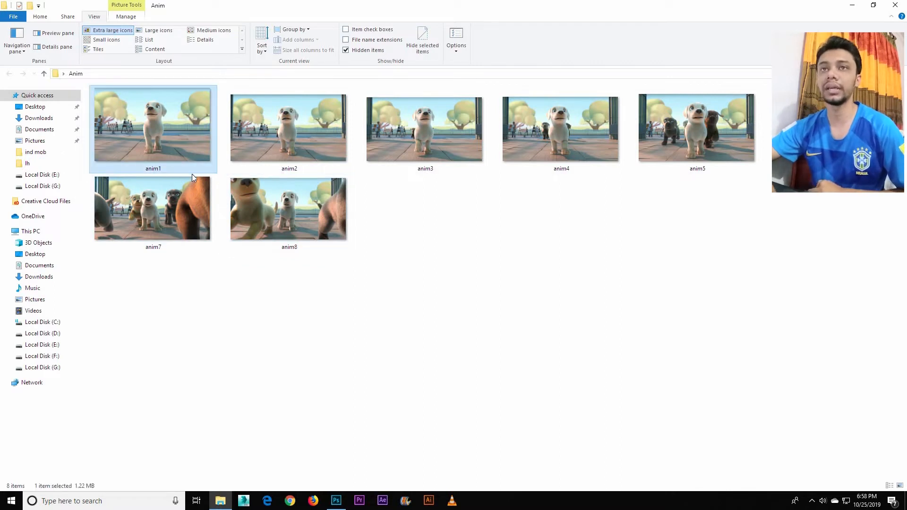
{"action": "left_click", "coordinate": [276, 227]}
{"action": "double_click", "coordinate": [168, 149]}
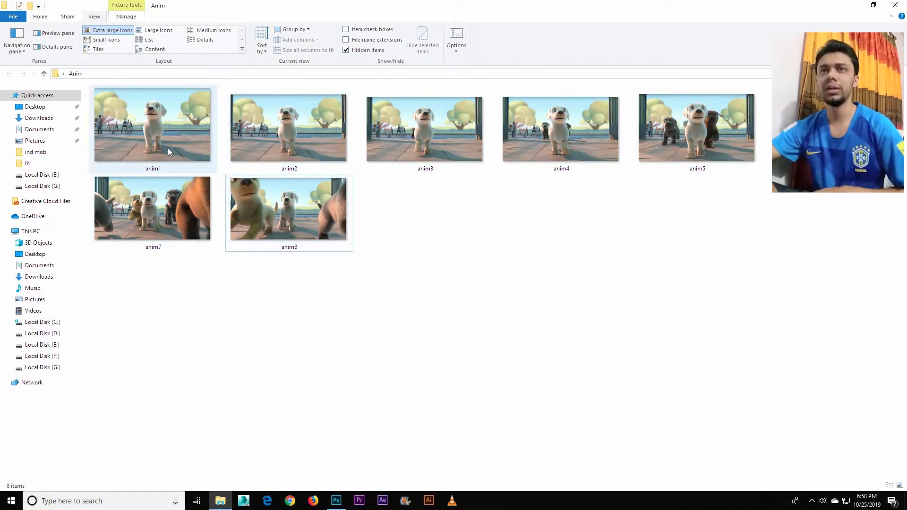
Look through the image sequence from anim1 to anim8, then close the image viewer.
{"action": "key", "text": "Right"}
{"action": "key", "text": "Right"}
{"action": "key", "text": "Right"}
{"action": "key", "text": "Right"}
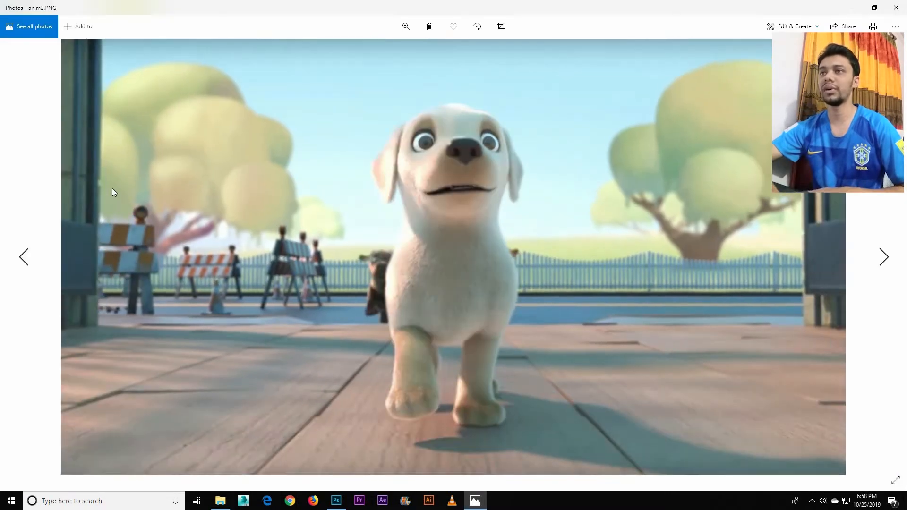
{"action": "key", "text": "Right"}
{"action": "key", "text": "Right"}
{"action": "key", "text": "Right"}
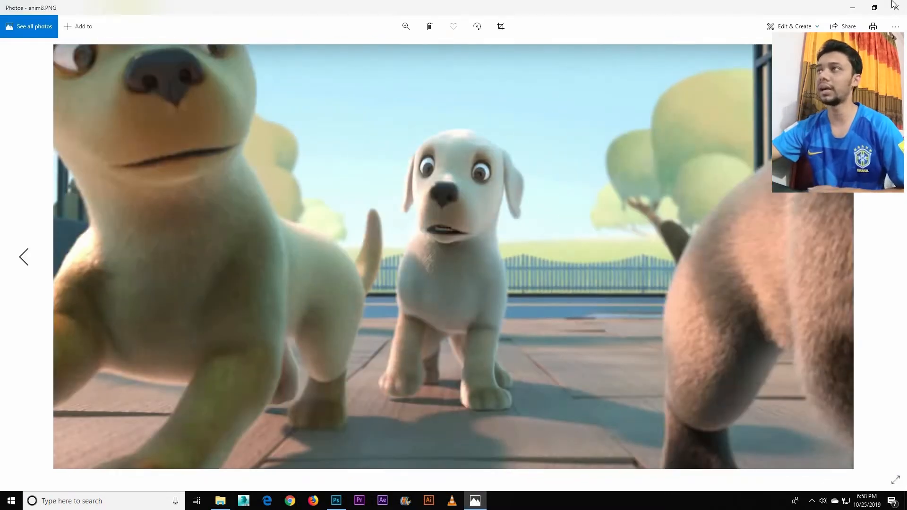
{"action": "key", "text": "alt+F4"}
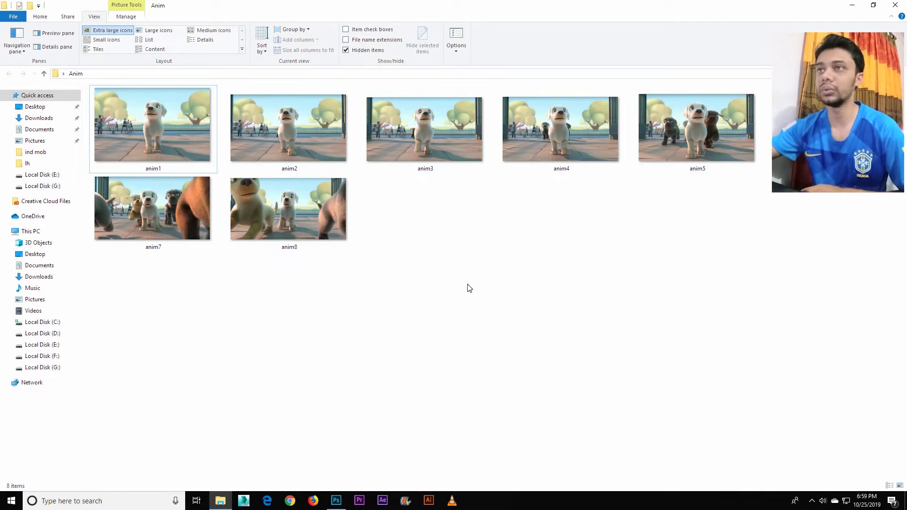
{"action": "key", "text": "End"}
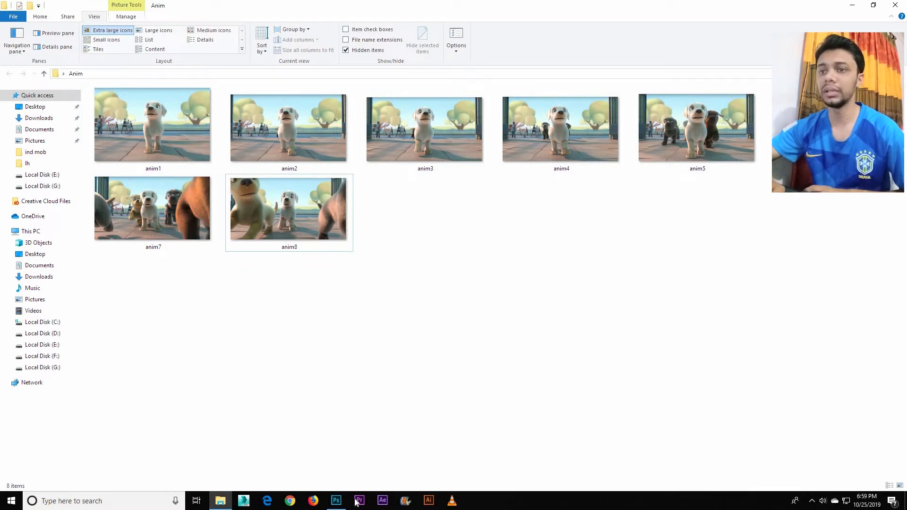
Switch to Photoshop and load anim1 to anim8 from the Anim folder as layers with Load Files into Stack.
{"action": "left_click", "coordinate": [336, 500]}
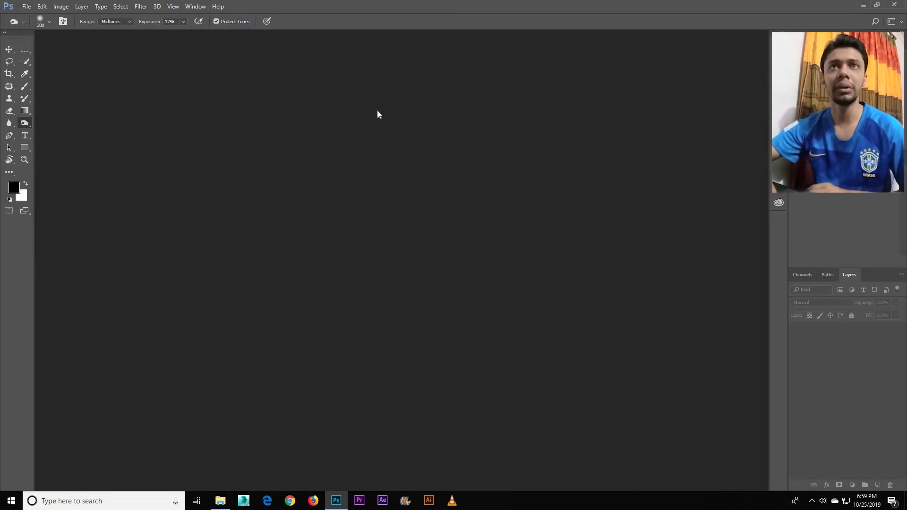
{"action": "left_click", "coordinate": [27, 7]}
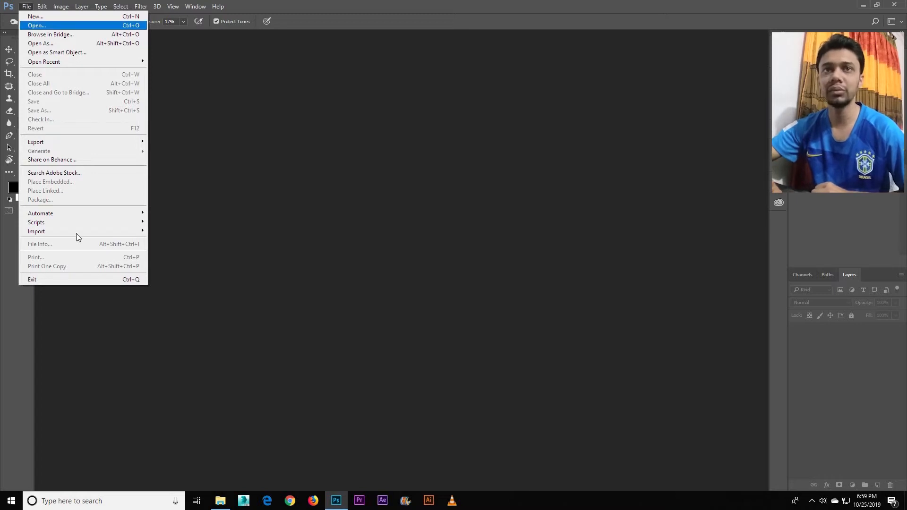
{"action": "mouse_move", "coordinate": [75, 222]}
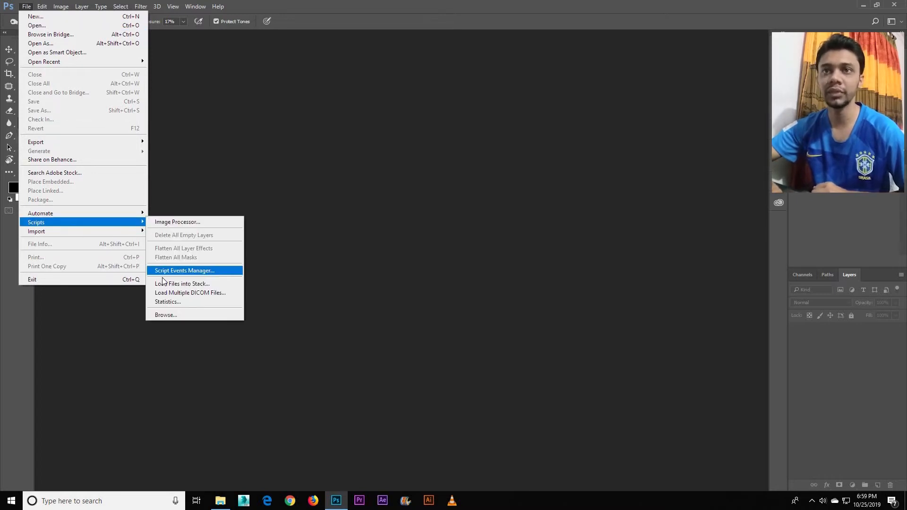
{"action": "left_click", "coordinate": [205, 284]}
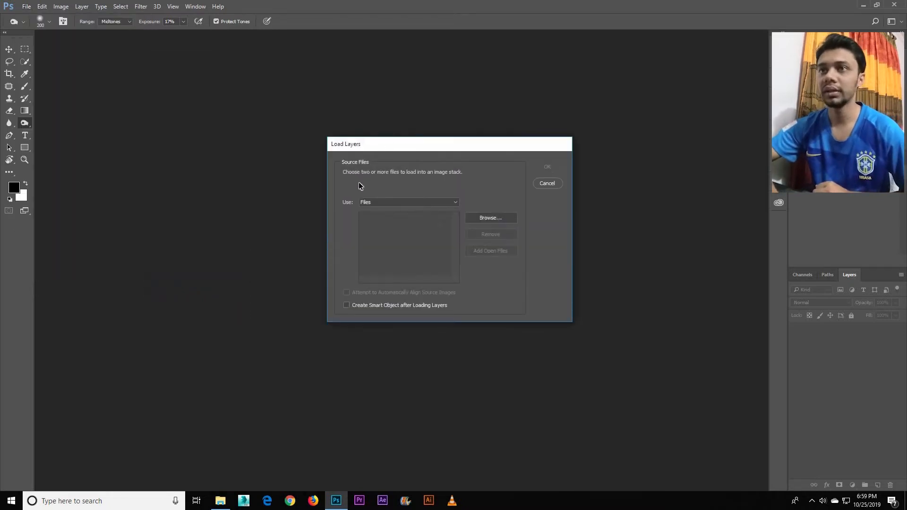
{"action": "left_click", "coordinate": [360, 188]}
{"action": "left_click", "coordinate": [360, 189]}
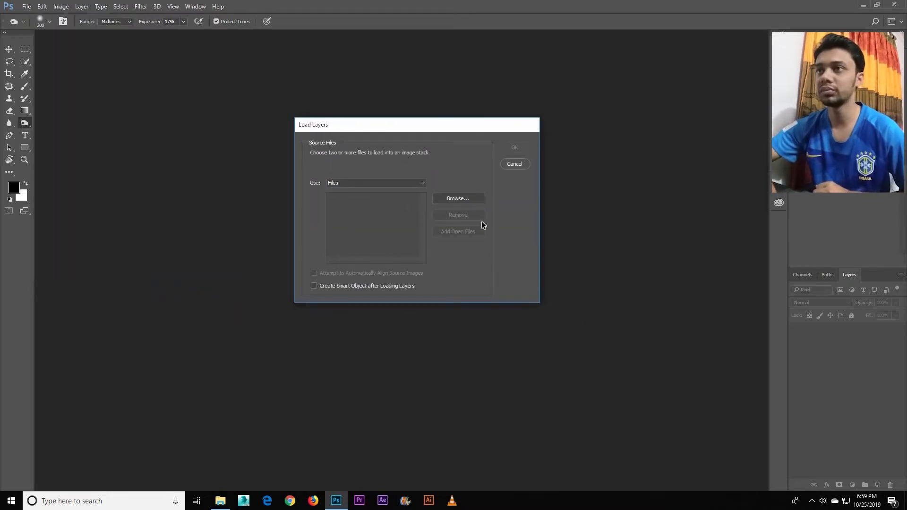
{"action": "left_click", "coordinate": [460, 199]}
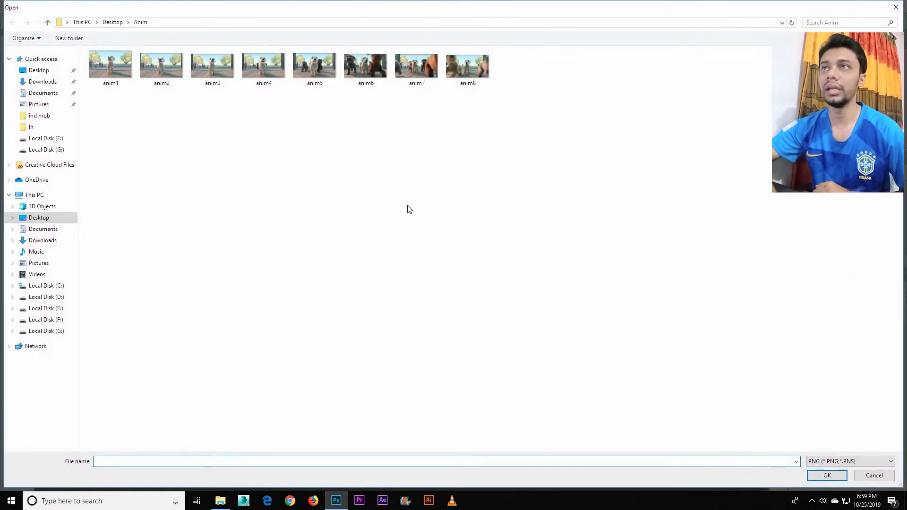
{"action": "left_click_drag", "start_coordinate": [124, 72], "coordinate": [617, 256]}
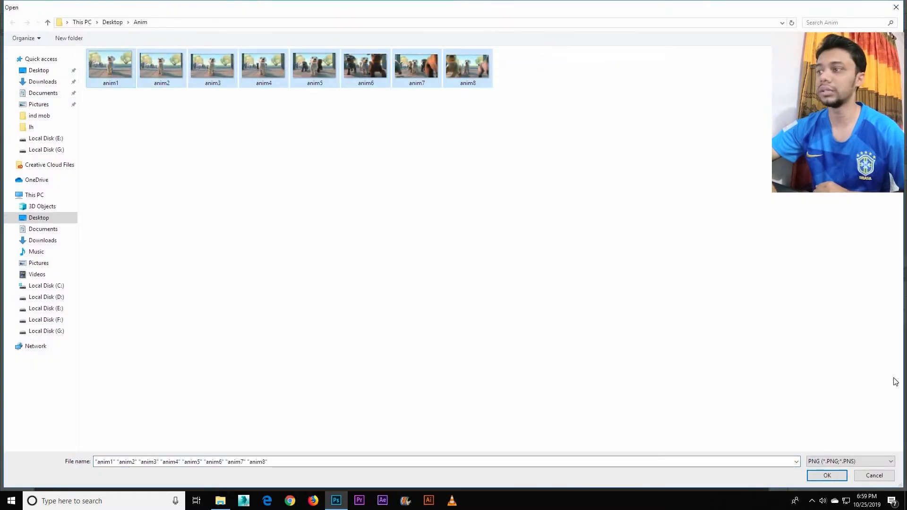
{"action": "left_click", "coordinate": [840, 476]}
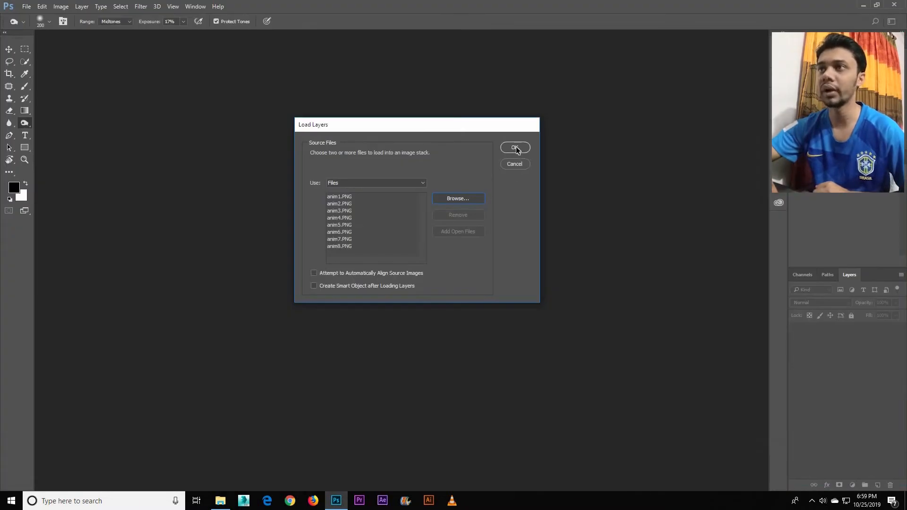
{"action": "left_click", "coordinate": [509, 148]}
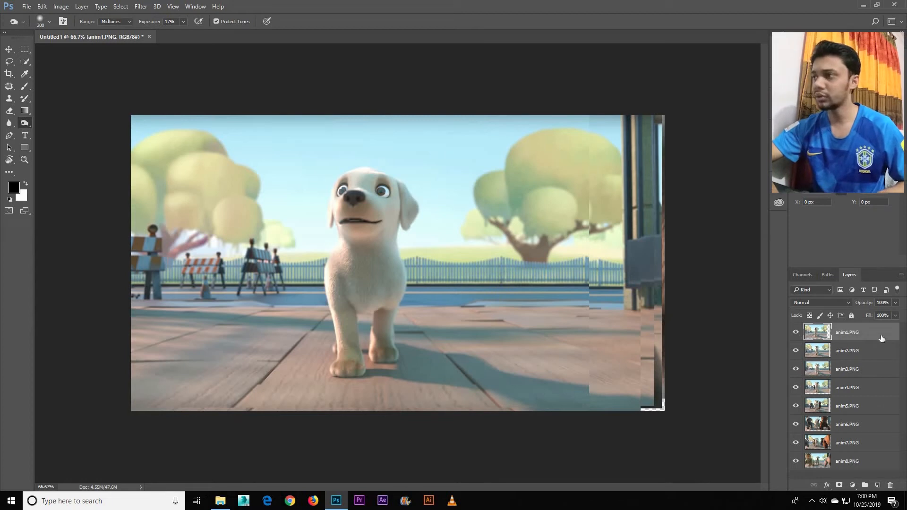
Enlarge and reposition the anim1 layer with Free Transform until it covers the whole canvas, and hide the layer.
{"action": "key", "text": "ctrl+t"}
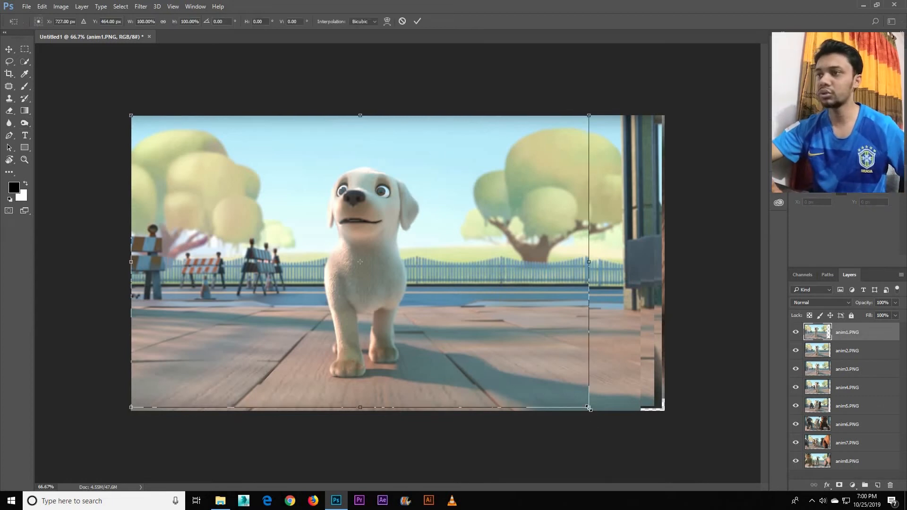
{"action": "left_click_drag", "start_coordinate": [588, 407], "coordinate": [678, 425]}
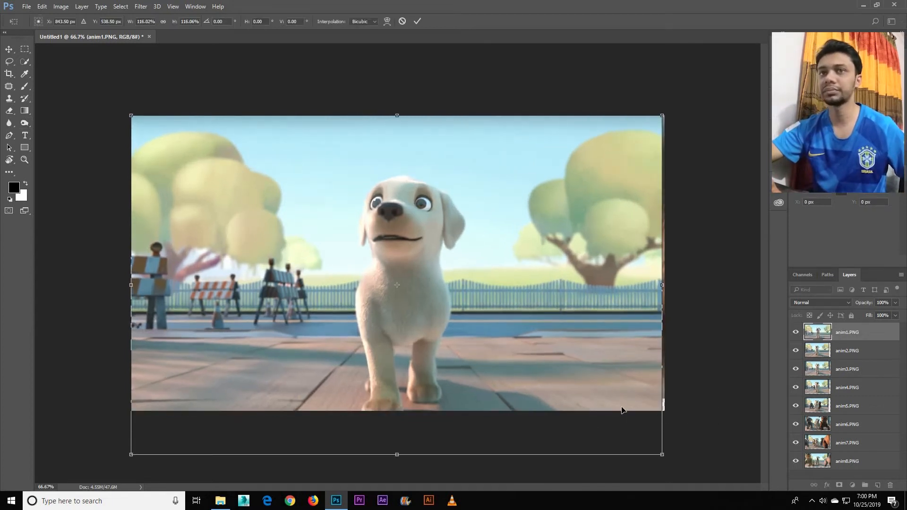
{"action": "left_click_drag", "start_coordinate": [614, 400], "coordinate": [615, 386]}
{"action": "left_click_drag", "start_coordinate": [663, 440], "coordinate": [669, 444]}
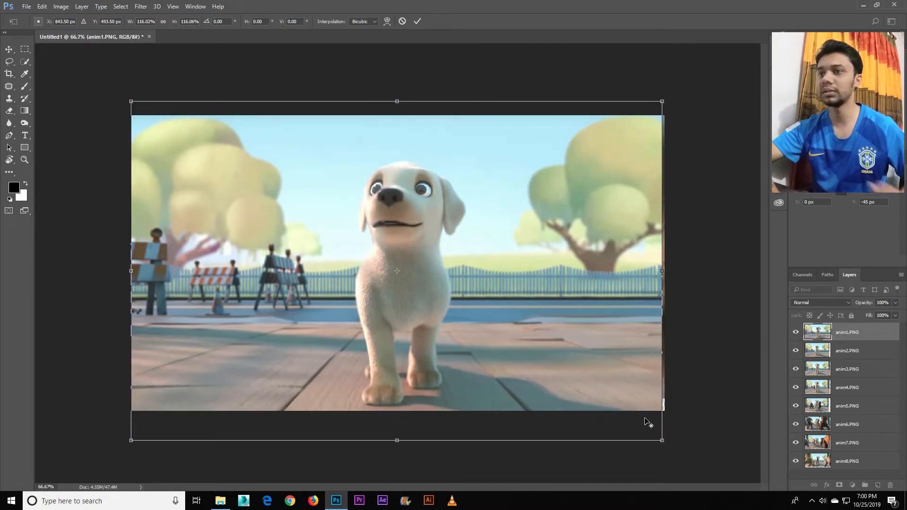
{"action": "key", "text": "Return"}
{"action": "left_click", "coordinate": [796, 332]}
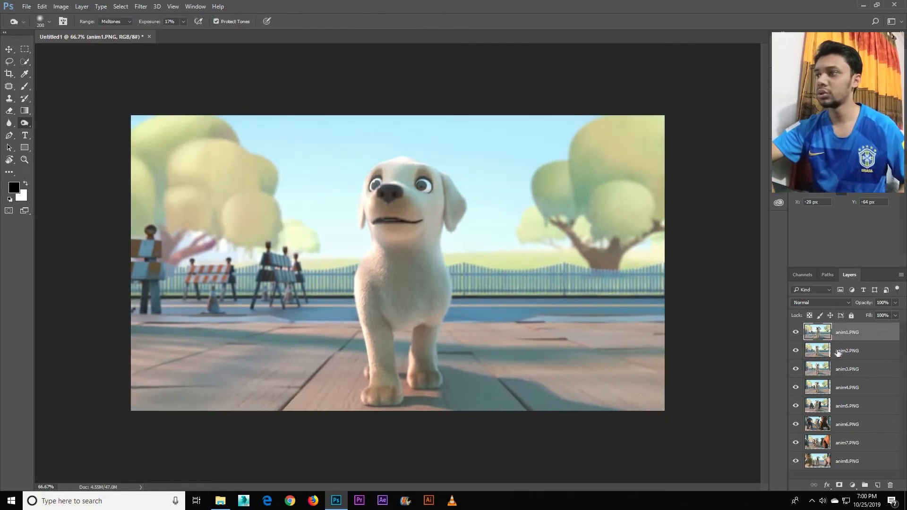
Scale the anim2 layer to about 110% so that it fills the whole canvas.
{"action": "left_click", "coordinate": [842, 352]}
{"action": "key", "text": "ctrl+r"}
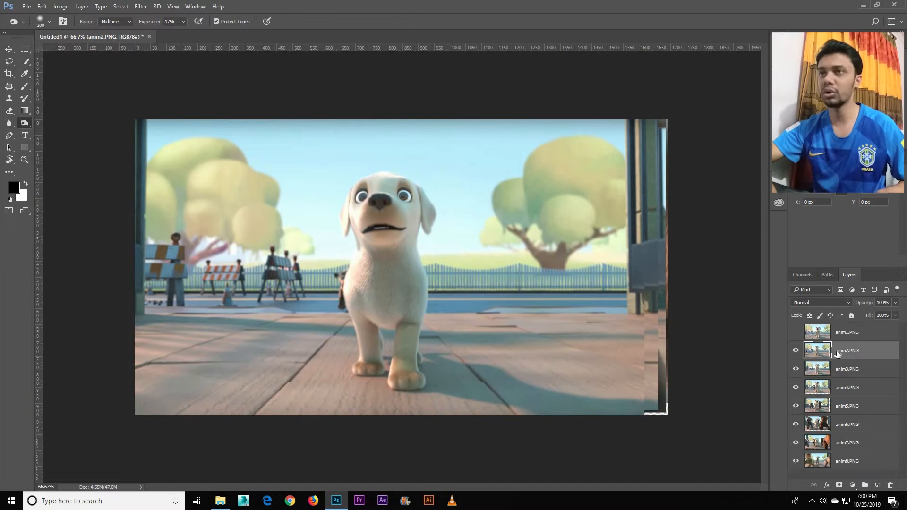
{"action": "key", "text": "ctrl+r"}
{"action": "key", "text": "ctrl+t"}
{"action": "mouse_move", "coordinate": [657, 415]}
{"action": "left_mouse_down"}
{"action": "mouse_move", "coordinate": [667, 419]}
{"action": "mouse_move", "coordinate": [639, 388]}
{"action": "mouse_move", "coordinate": [669, 419]}
{"action": "left_mouse_up"}
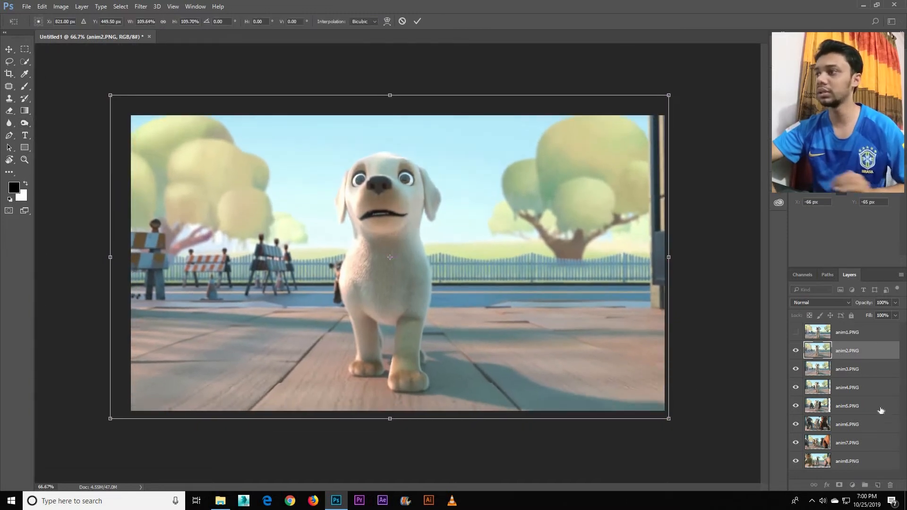
{"action": "key", "text": "Return"}
Hide the anim2 layer and scale the anim3 layer to about 106% so that it covers the canvas.
{"action": "left_click", "coordinate": [859, 370]}
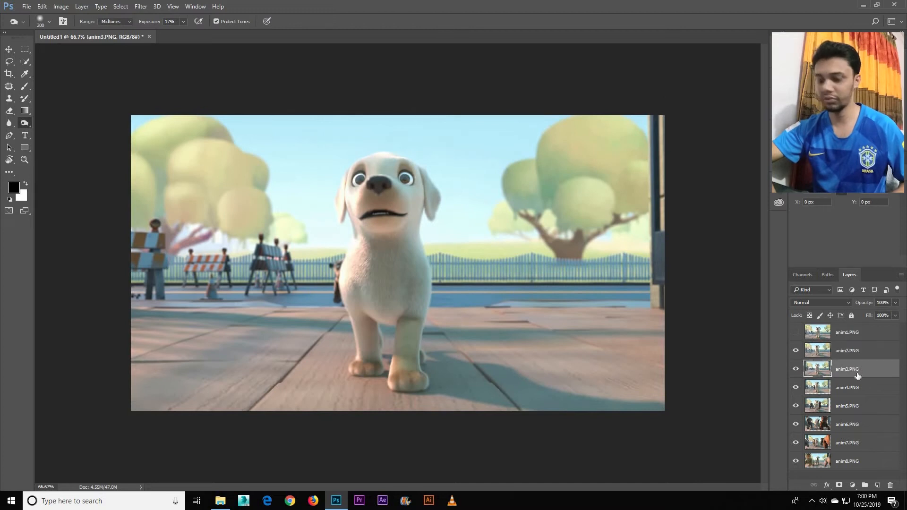
{"action": "left_click", "coordinate": [795, 350]}
{"action": "key", "text": "ctrl+t"}
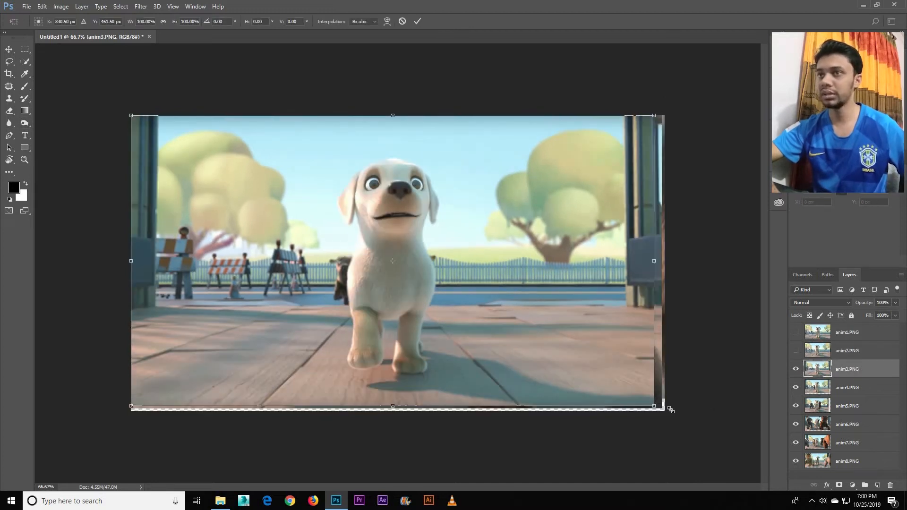
{"action": "left_click_drag", "start_coordinate": [671, 409], "coordinate": [677, 411]}
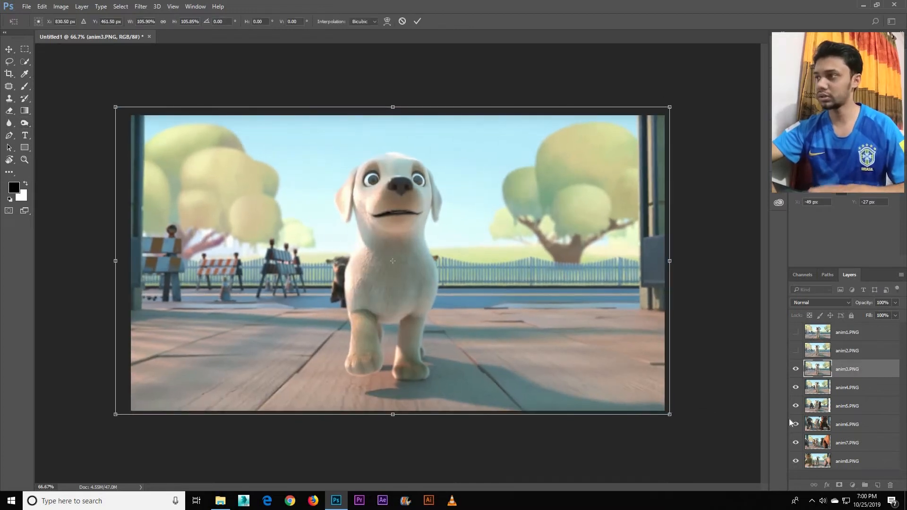
{"action": "key", "text": "Return"}
Scale the anim4 layer to about 109% to cover the canvas, and hide the anim3 and anim4 layers.
{"action": "left_click", "coordinate": [850, 388]}
{"action": "key", "text": "ctrl+t"}
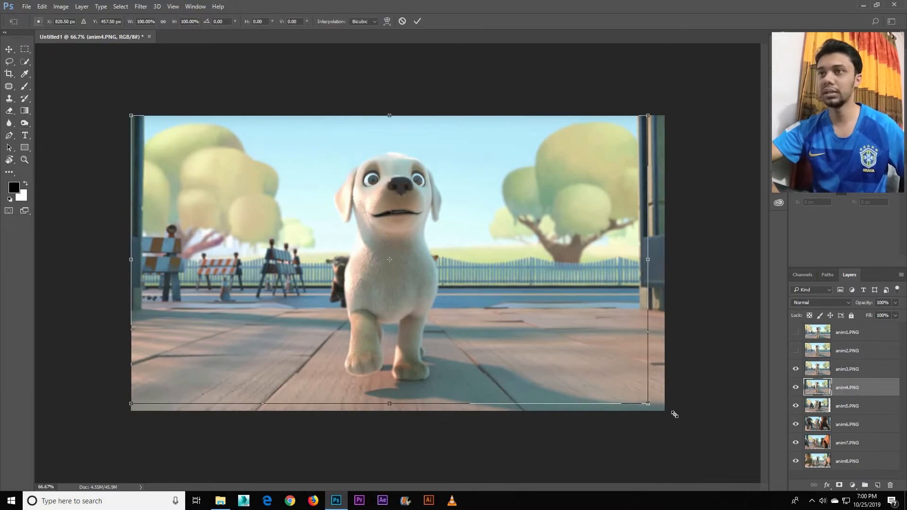
{"action": "left_click_drag", "start_coordinate": [675, 414], "coordinate": [689, 399]}
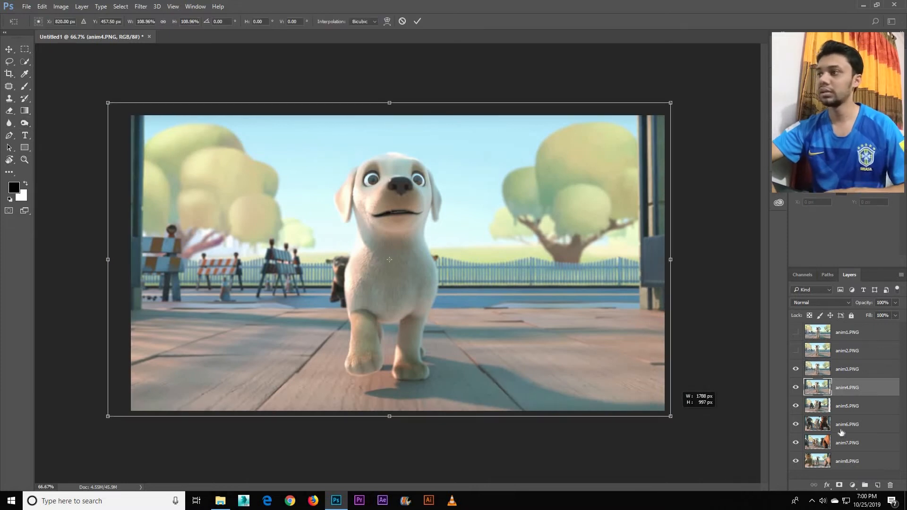
{"action": "key", "text": "Return"}
{"action": "left_click", "coordinate": [796, 370]}
{"action": "left_click", "coordinate": [796, 387]}
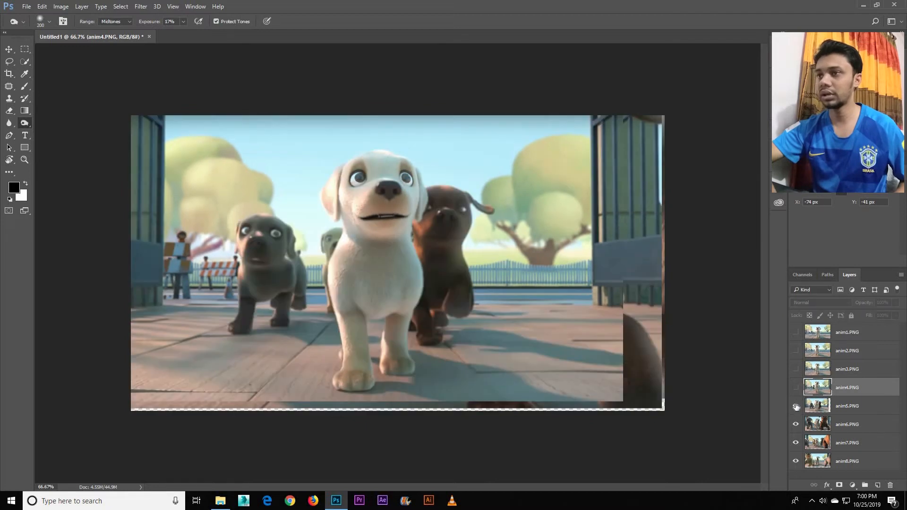
Scale the anim5 layer to about 118%, shift it to fill the canvas, and hide it.
{"action": "left_click", "coordinate": [848, 411]}
{"action": "key", "text": "ctrl+t"}
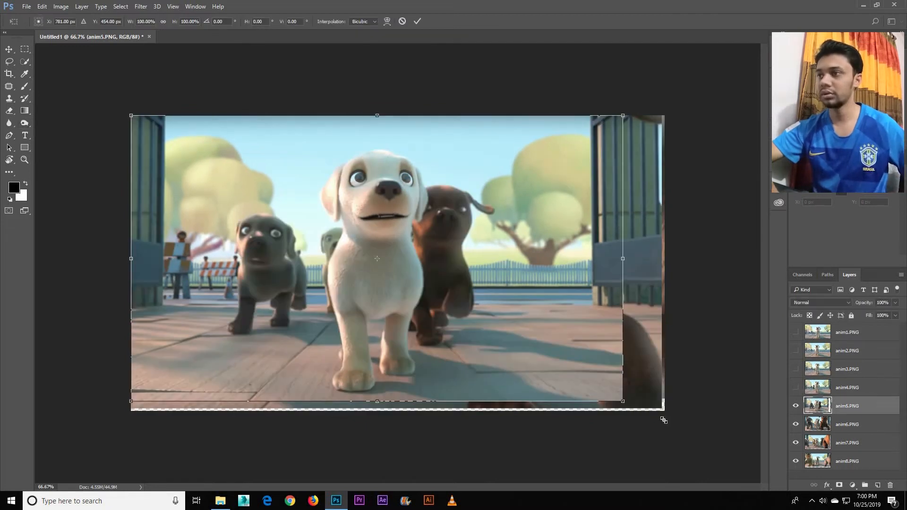
{"action": "mouse_move", "coordinate": [664, 420]}
{"action": "left_mouse_down"}
{"action": "mouse_move", "coordinate": [668, 414]}
{"action": "mouse_move", "coordinate": [668, 424]}
{"action": "left_mouse_up"}
{"action": "left_click_drag", "start_coordinate": [603, 379], "coordinate": [606, 381]}
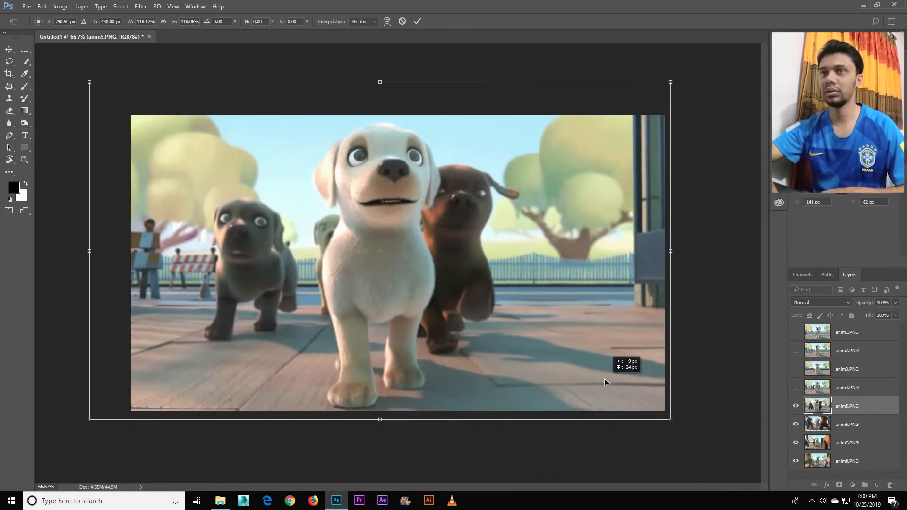
{"action": "key", "text": "Return"}
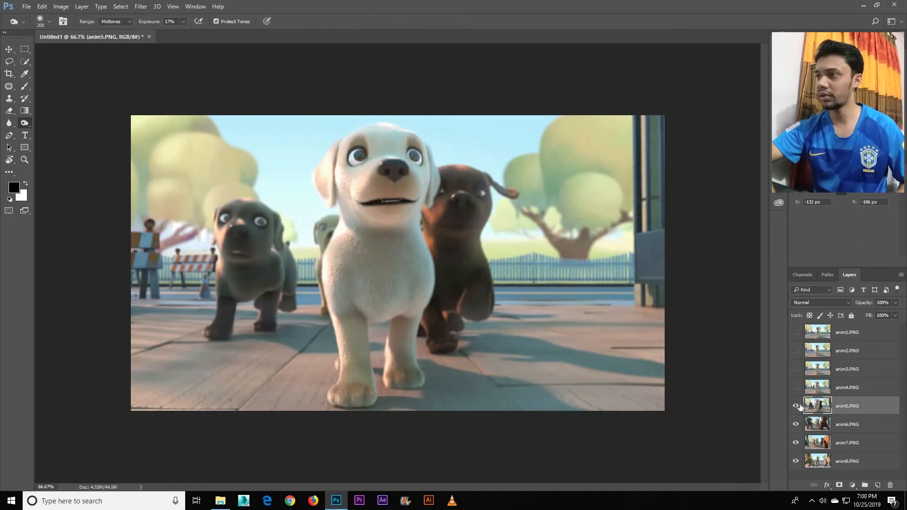
{"action": "left_click", "coordinate": [799, 407]}
Scale the anim6 layer to about 102% to cover the canvas, and hide the anim6 and anim7 layers.
{"action": "left_click", "coordinate": [845, 426]}
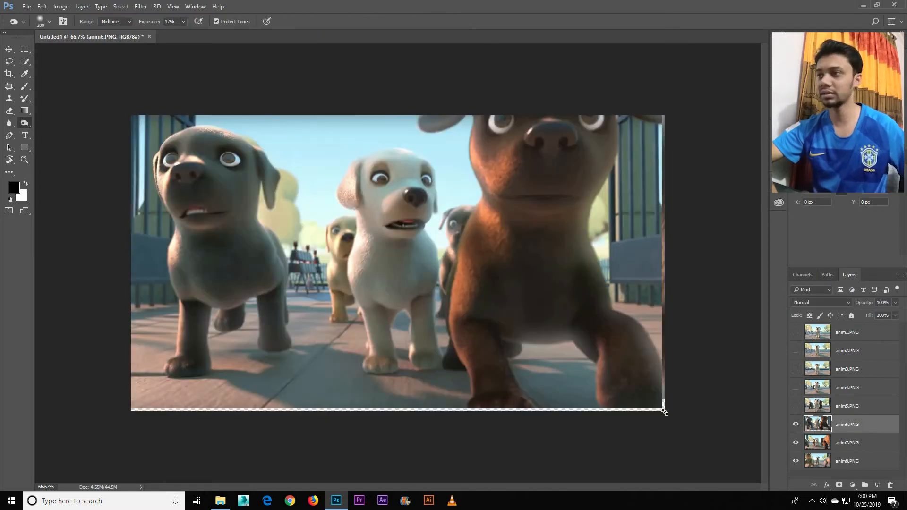
{"action": "key", "text": "ctrl+t"}
{"action": "left_click_drag", "start_coordinate": [664, 412], "coordinate": [667, 412]}
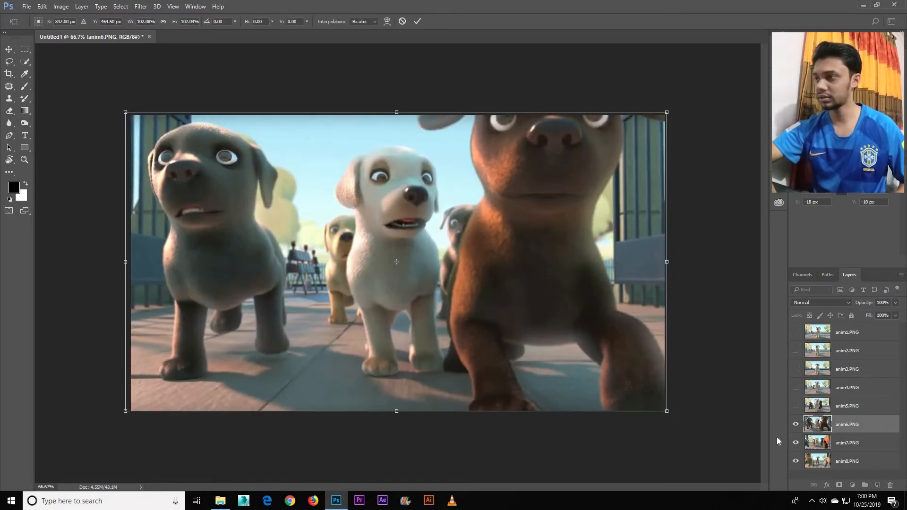
{"action": "key", "text": "Return"}
{"action": "left_click", "coordinate": [795, 443]}
{"action": "left_click", "coordinate": [796, 424]}
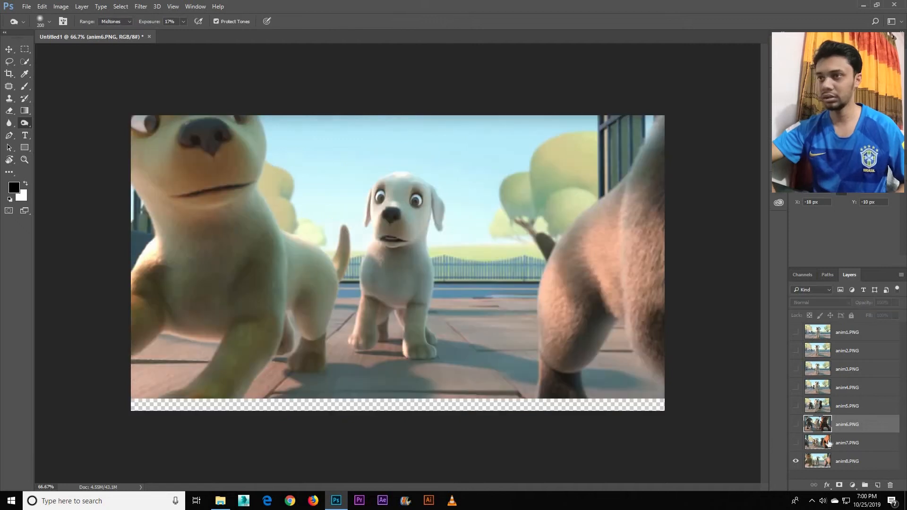
Show the anim7 layer, scale it to about 106% so that it covers the canvas, and hide it.
{"action": "left_click", "coordinate": [796, 443]}
{"action": "left_click", "coordinate": [846, 443]}
{"action": "key", "text": "ctrl+t"}
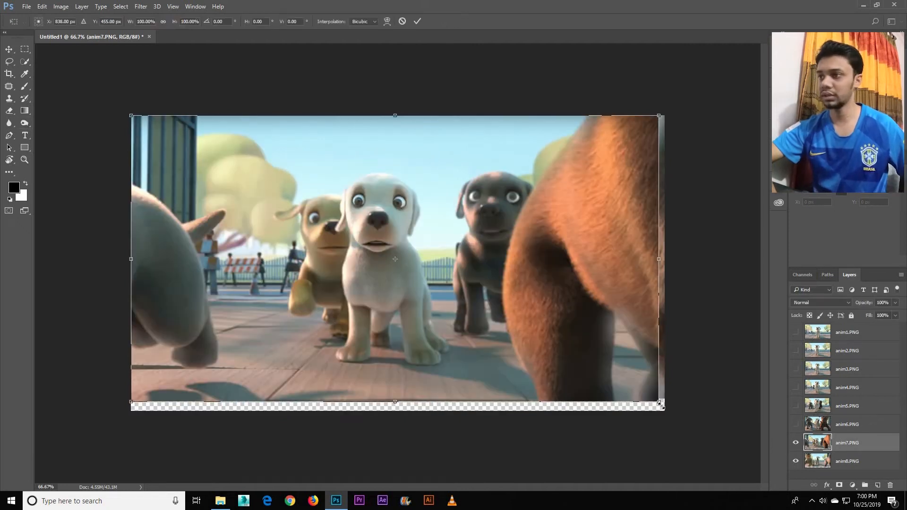
{"action": "left_click_drag", "start_coordinate": [672, 414], "coordinate": [681, 414]}
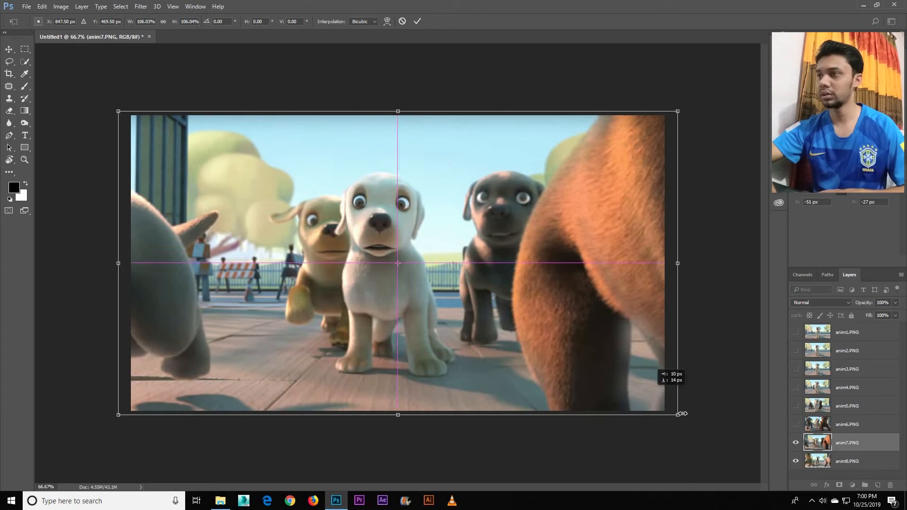
{"action": "key", "text": "Return"}
{"action": "left_click", "coordinate": [796, 442]}
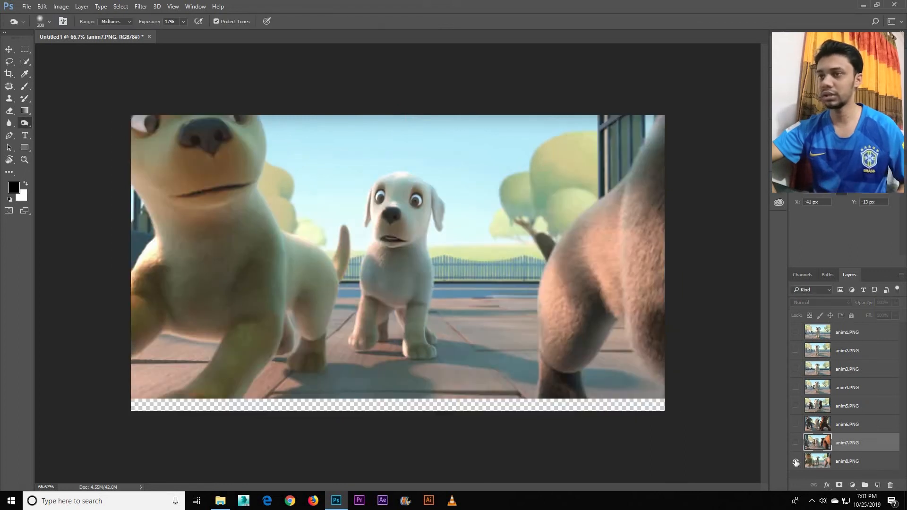
Scale the anim8 layer to about 109%, shift it down to cover the canvas, and hide it.
{"action": "left_click", "coordinate": [830, 463]}
{"action": "key", "text": "ctrl+t"}
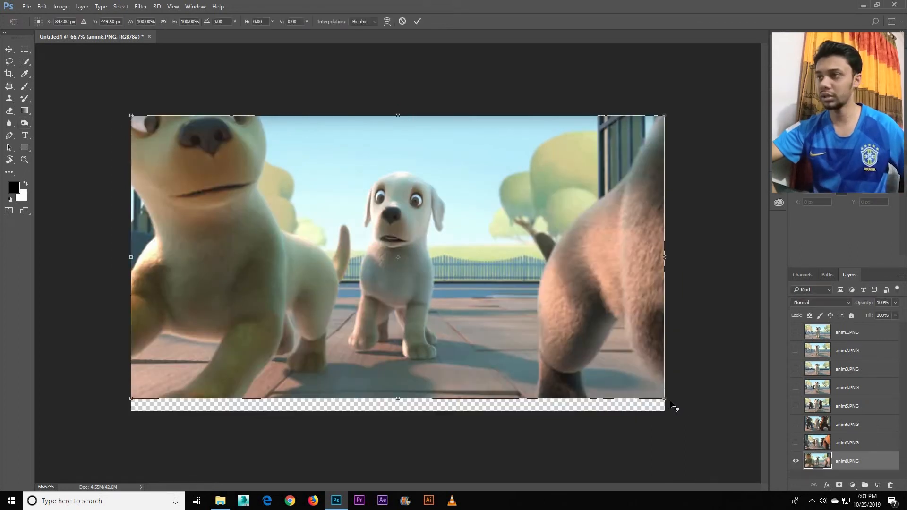
{"action": "left_click_drag", "start_coordinate": [679, 415], "coordinate": [691, 427]}
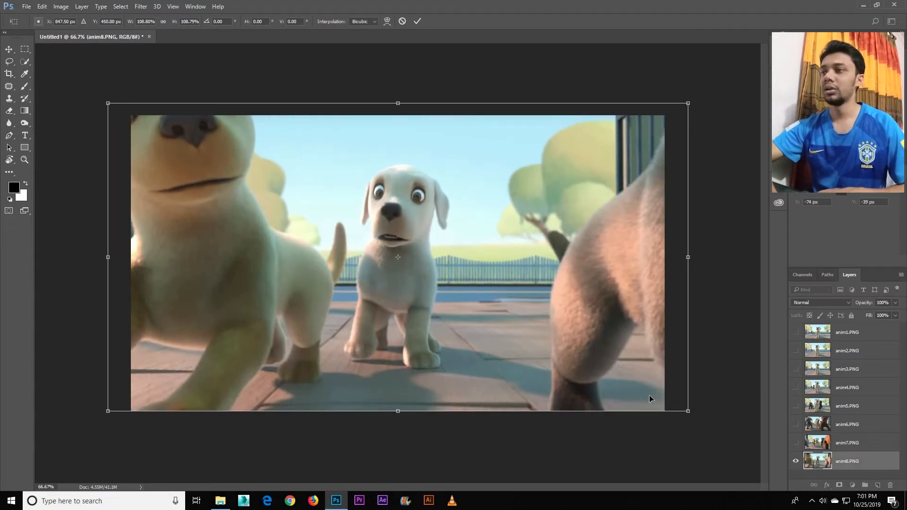
{"action": "left_click_drag", "start_coordinate": [650, 398], "coordinate": [650, 407]}
{"action": "key", "text": "Return"}
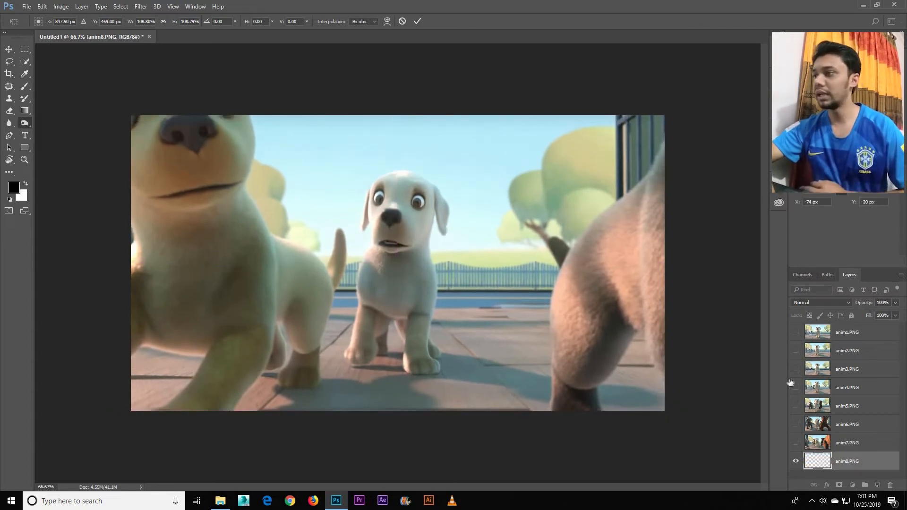
{"action": "key", "text": "o"}
{"action": "key", "text": "ctrl+comma"}
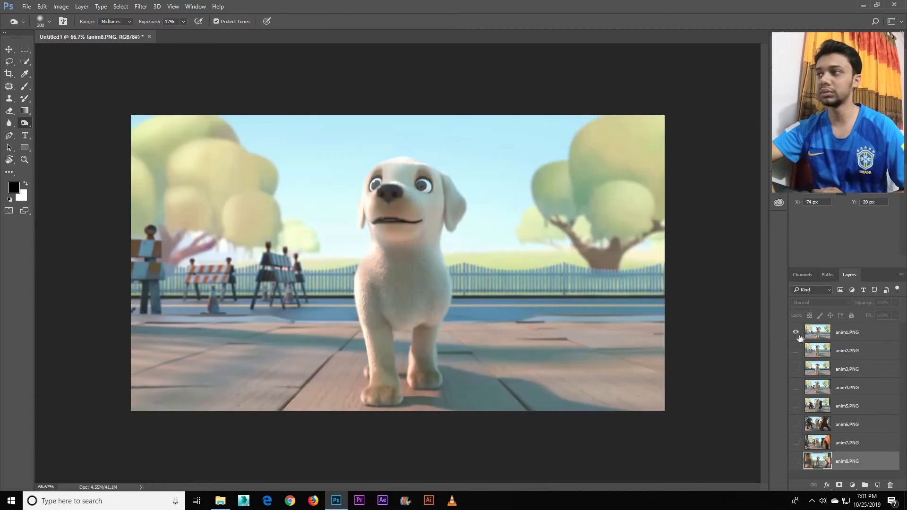
Check the anim2 to anim8 layers one after another by briefly showing each one on its own.
{"action": "left_click", "coordinate": [796, 350], "text": "alt"}
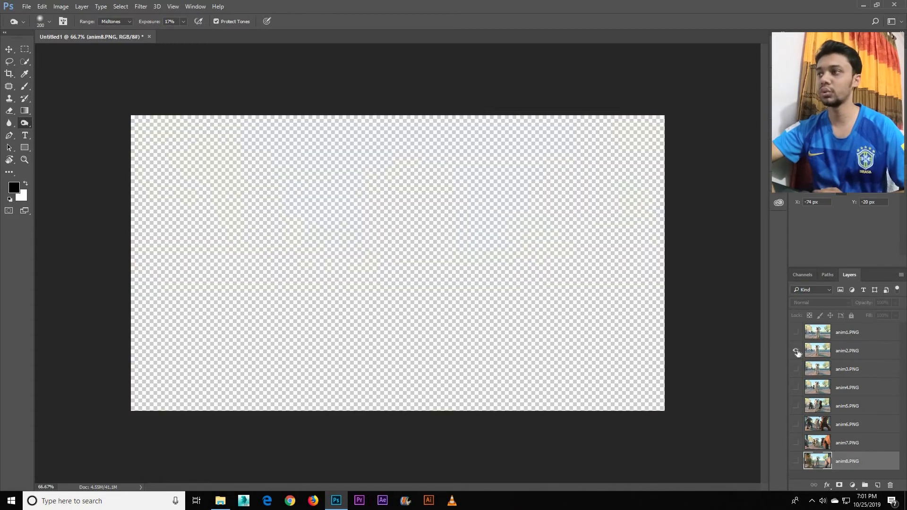
{"action": "left_click", "coordinate": [795, 369], "text": "alt"}
{"action": "left_click", "coordinate": [795, 369], "text": "alt"}
{"action": "left_click", "coordinate": [795, 369], "text": "alt"}
{"action": "left_click", "coordinate": [795, 388], "text": "alt"}
{"action": "left_click", "coordinate": [796, 388], "text": "alt"}
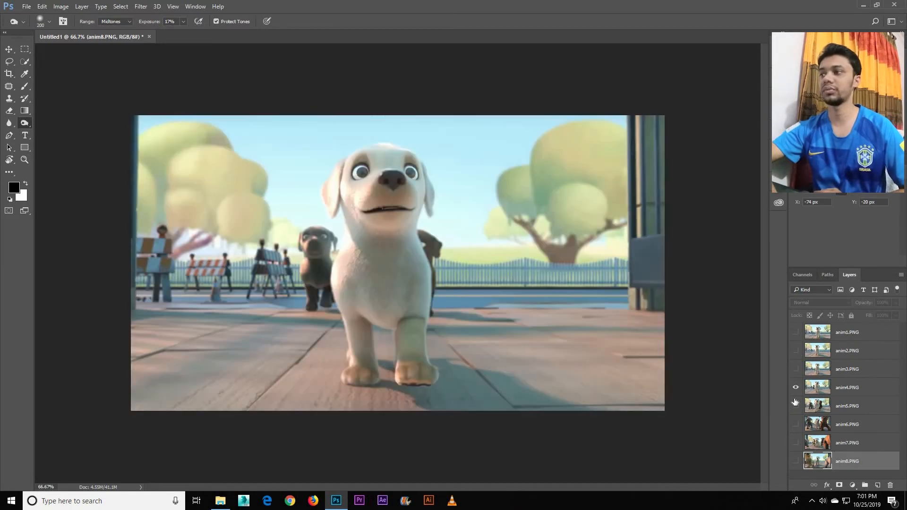
{"action": "left_click", "coordinate": [796, 406], "text": "alt"}
{"action": "left_click", "coordinate": [797, 406], "text": "alt"}
{"action": "left_click", "coordinate": [798, 424], "text": "alt"}
{"action": "left_click", "coordinate": [798, 443], "text": "alt"}
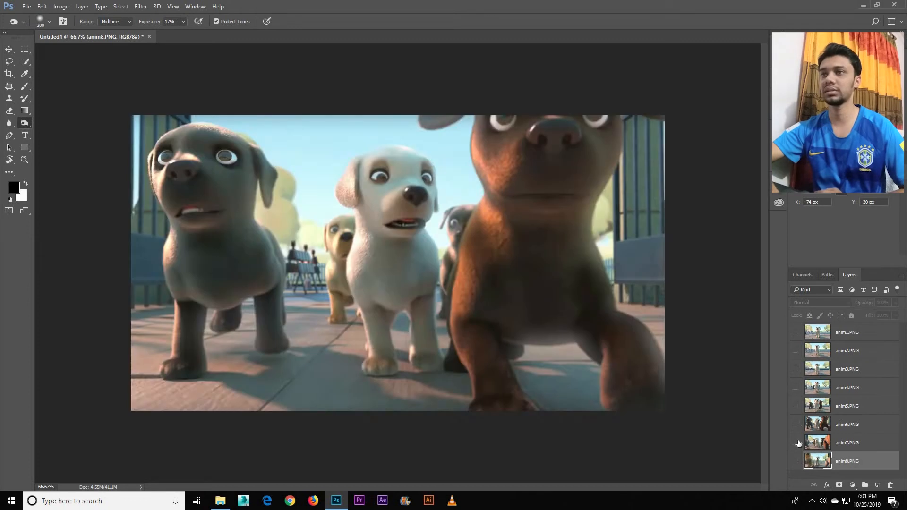
{"action": "left_click", "coordinate": [797, 444], "text": "alt"}
{"action": "left_click", "coordinate": [797, 444], "text": "alt"}
{"action": "left_click", "coordinate": [797, 461], "text": "alt"}
{"action": "left_click", "coordinate": [797, 461], "text": "alt"}
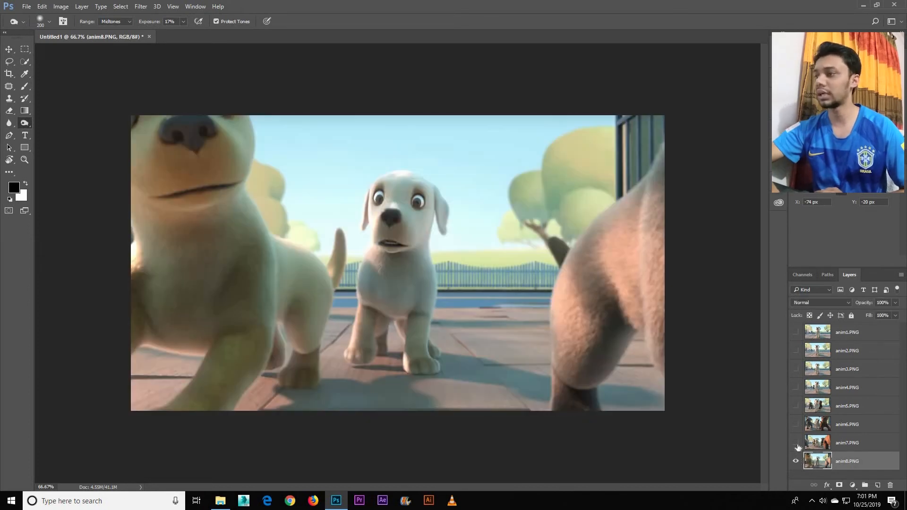
Make all eight anim layers visible and activate the Move tool.
{"action": "left_click", "coordinate": [797, 460], "text": "alt"}
{"action": "left_click_drag", "start_coordinate": [798, 447], "coordinate": [794, 332]}
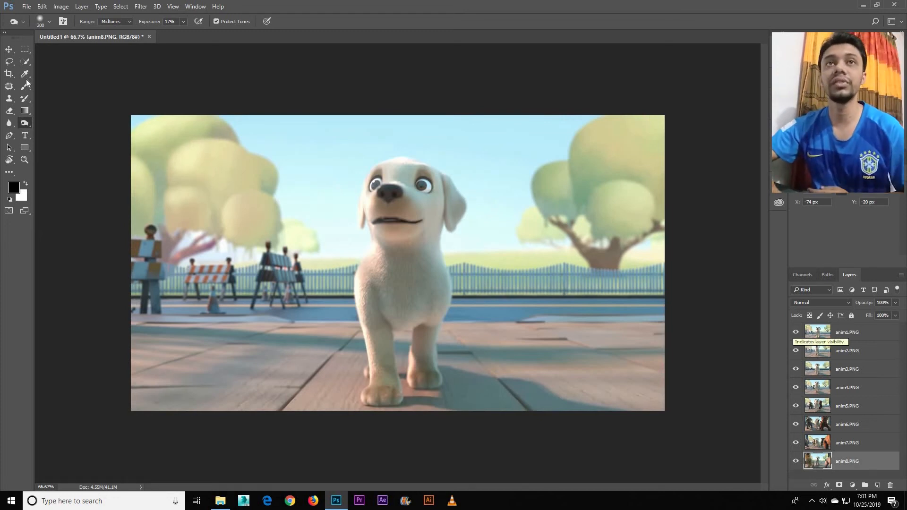
{"action": "left_click", "coordinate": [9, 51]}
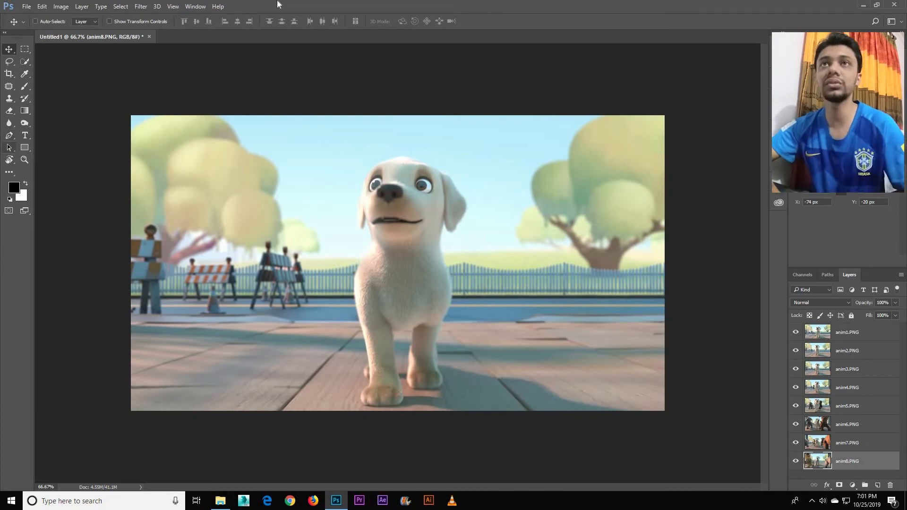
Display the Timeline and create a frame animation in it.
{"action": "left_click", "coordinate": [195, 6]}
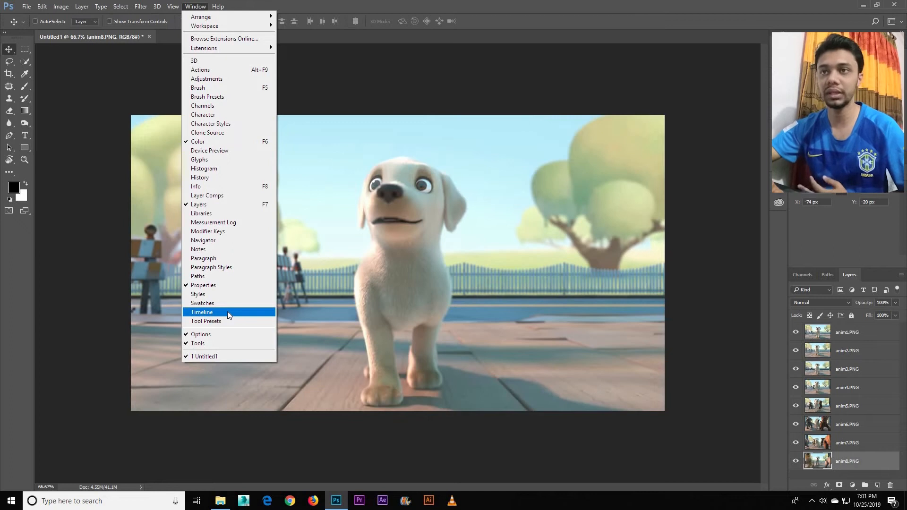
{"action": "left_click", "coordinate": [228, 312]}
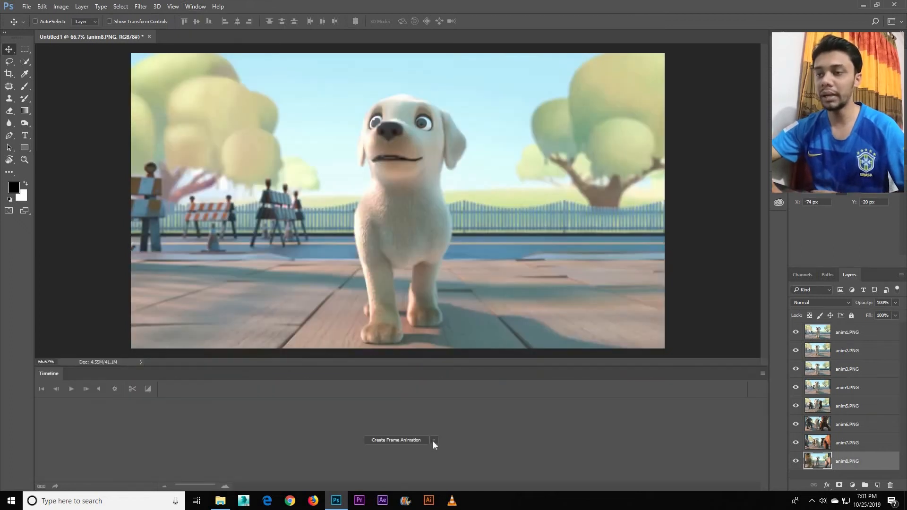
{"action": "left_click", "coordinate": [433, 441]}
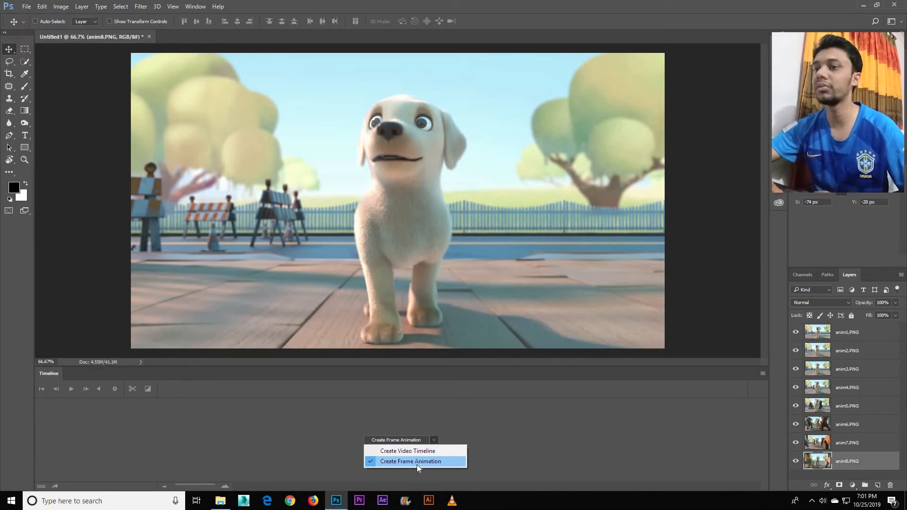
{"action": "left_click", "coordinate": [371, 462]}
{"action": "left_click", "coordinate": [391, 441]}
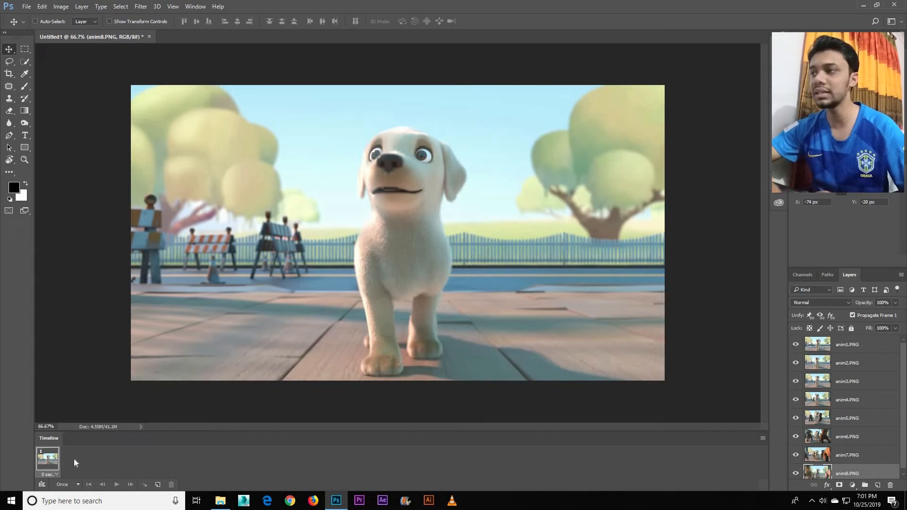
Select the anim1 layer and hide anim2 to anim8 so that frame 1 shows only anim1.
{"action": "left_click", "coordinate": [858, 350]}
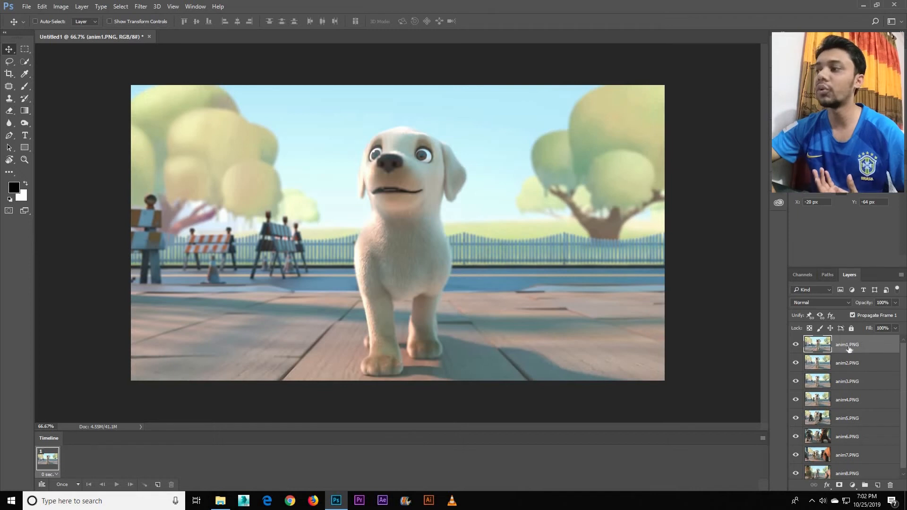
{"action": "left_click_drag", "start_coordinate": [793, 383], "coordinate": [798, 460]}
{"action": "scroll", "coordinate": [840, 433], "scroll_direction": "down", "scroll_amount": 1}
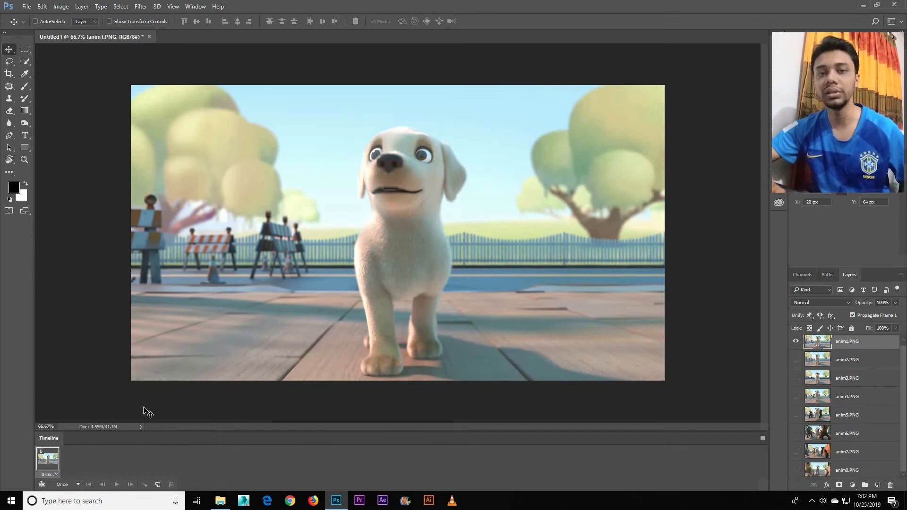
Add frames 2 and 3 to the animation, showing only anim2 in frame 2 and only anim3 in frame 3.
{"action": "left_click", "coordinate": [157, 485]}
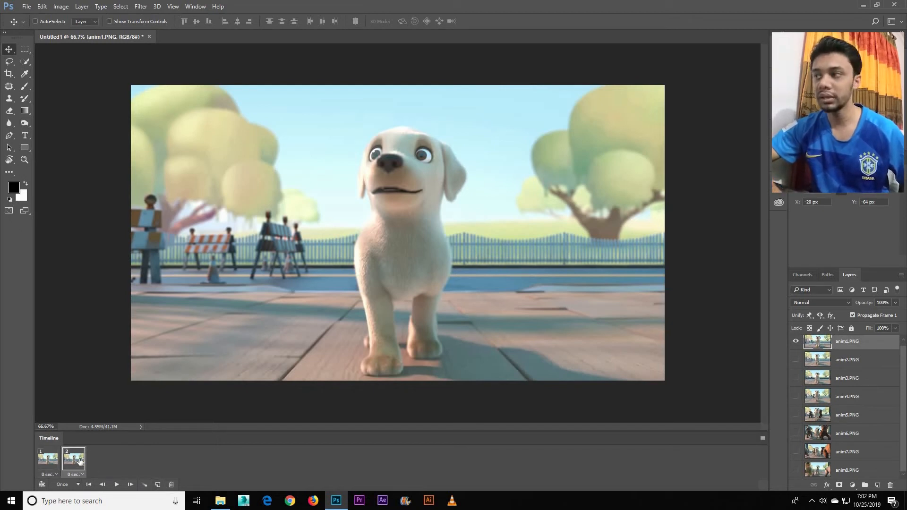
{"action": "left_click", "coordinate": [796, 341]}
{"action": "left_click", "coordinate": [796, 359]}
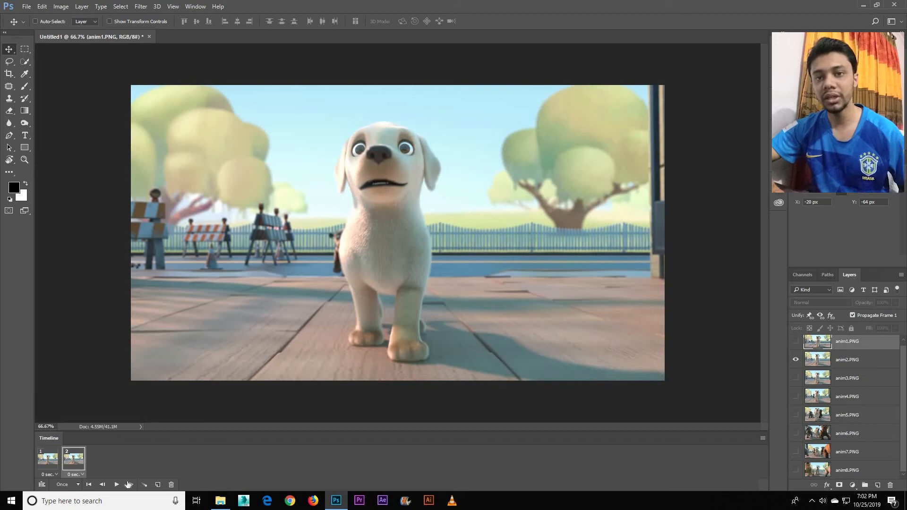
{"action": "left_click", "coordinate": [157, 486]}
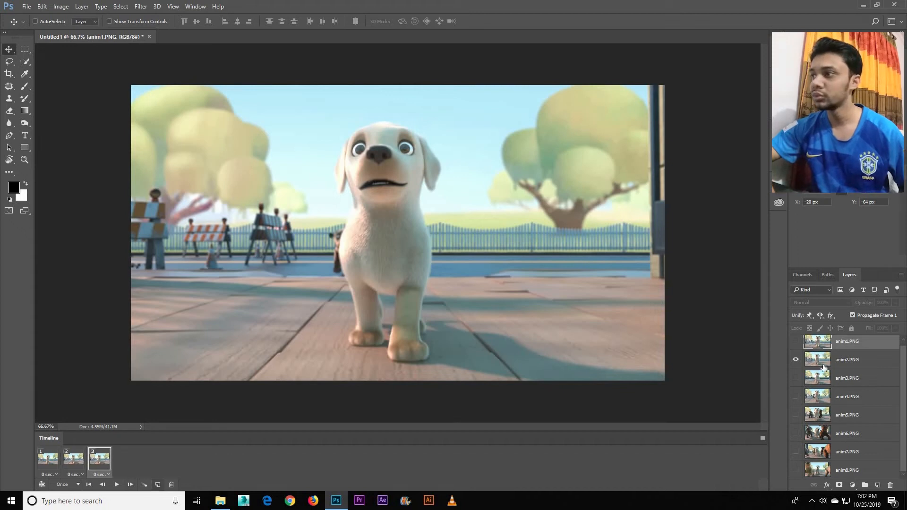
{"action": "left_click", "coordinate": [796, 360]}
{"action": "left_click", "coordinate": [797, 378]}
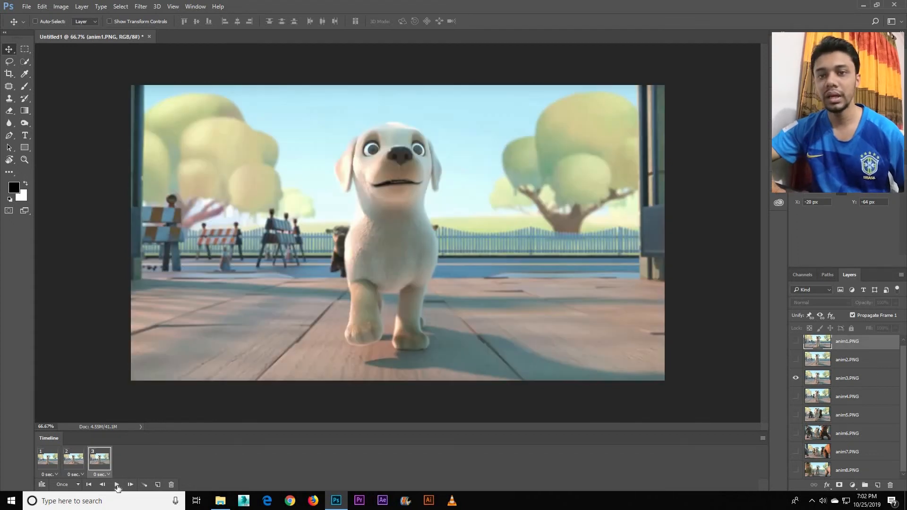
Add frames 4, 5 and 6, showing only anim4, anim5 and anim6 in them respectively.
{"action": "left_click", "coordinate": [795, 378]}
{"action": "left_click", "coordinate": [795, 396]}
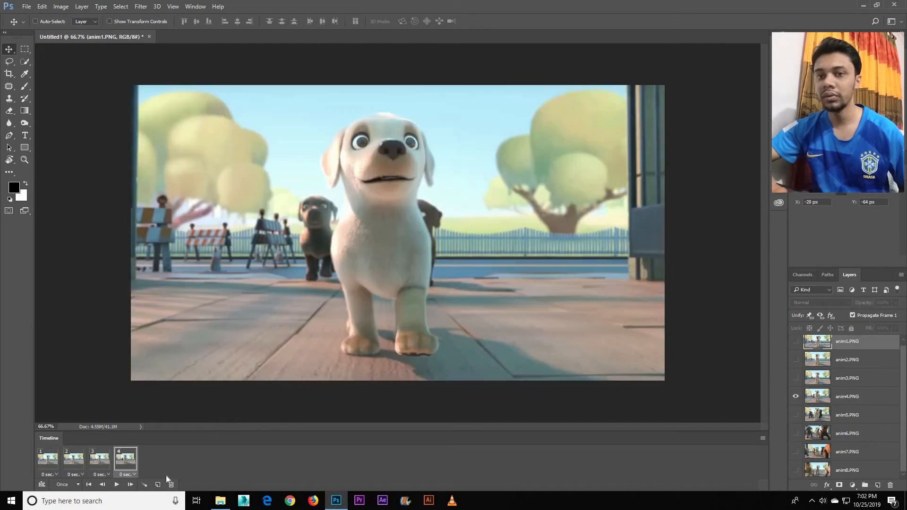
{"action": "left_click", "coordinate": [795, 399]}
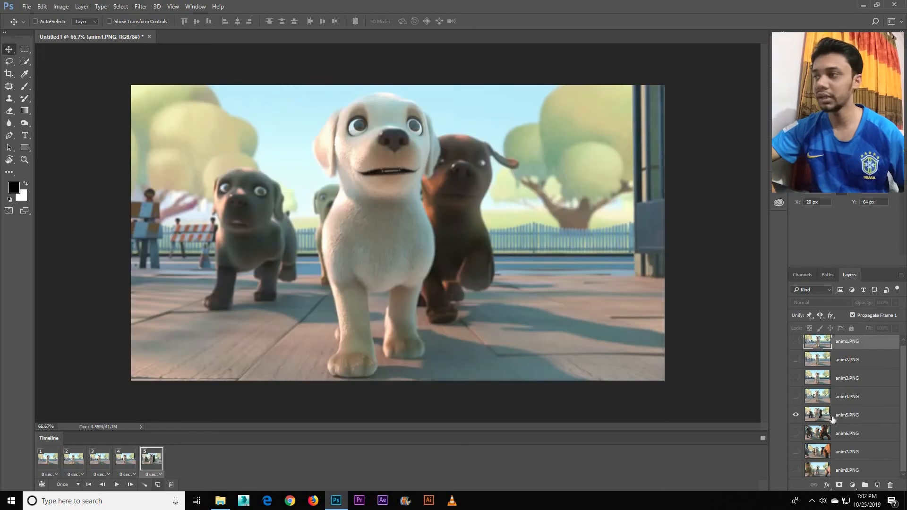
{"action": "left_click", "coordinate": [158, 484]}
{"action": "left_click", "coordinate": [795, 416]}
{"action": "left_click", "coordinate": [796, 433]}
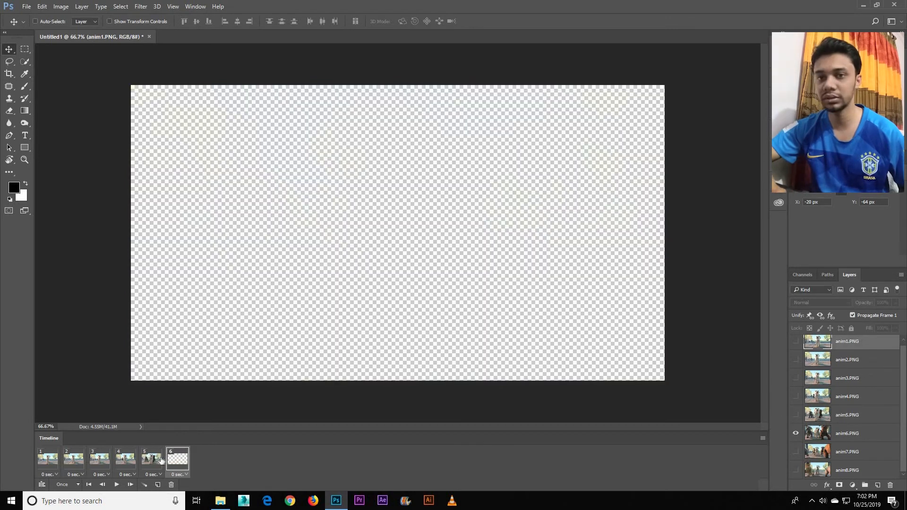
Add frames 7 and 8, showing only anim7 in frame 7 and only anim8 in frame 8.
{"action": "left_click", "coordinate": [158, 484]}
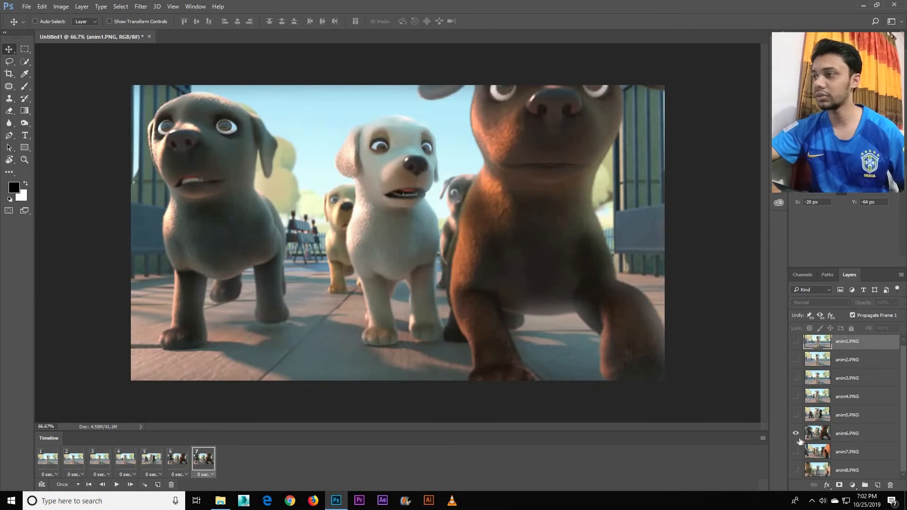
{"action": "left_click", "coordinate": [796, 433]}
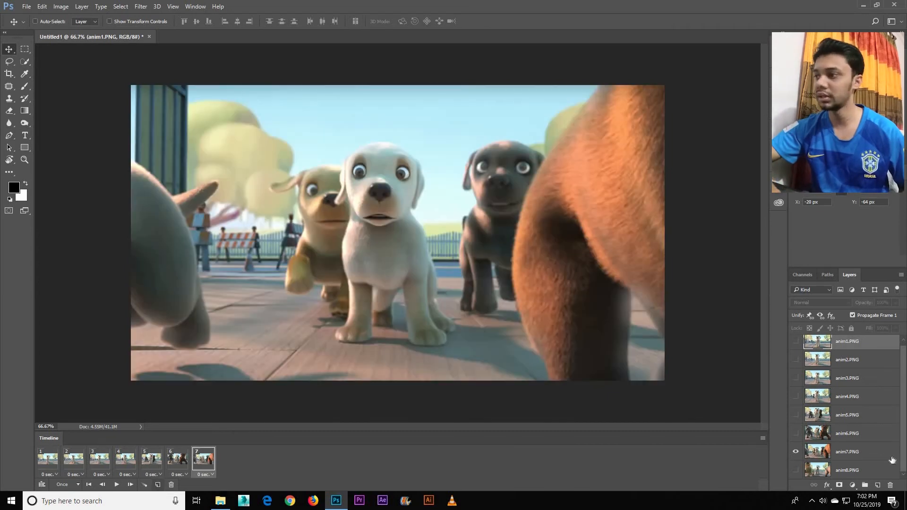
{"action": "left_click", "coordinate": [158, 484]}
{"action": "left_click", "coordinate": [795, 451]}
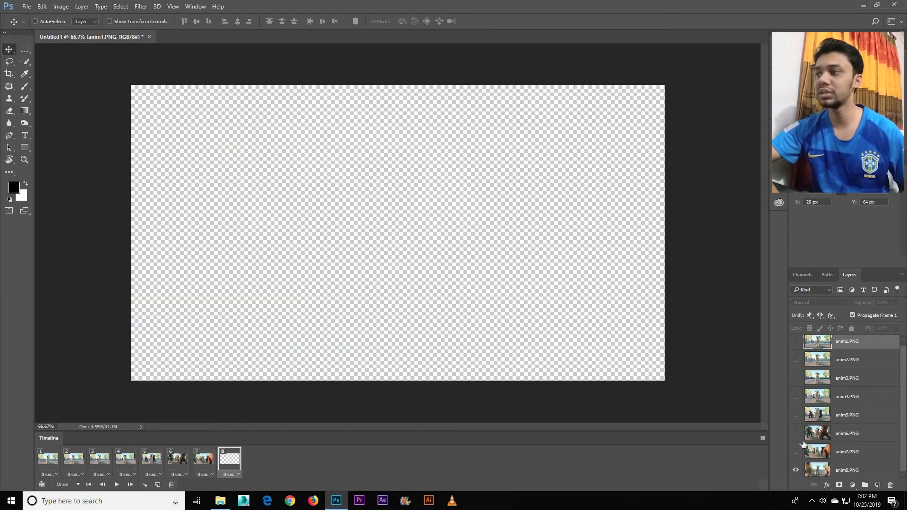
{"action": "left_click", "coordinate": [796, 470]}
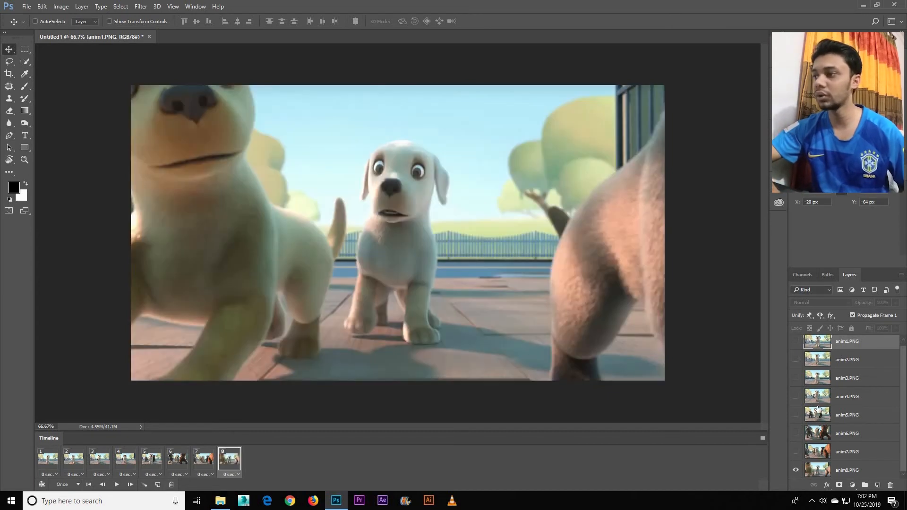
Step through the animation frames from 1 to 8 to check the image shown in each.
{"action": "left_click", "coordinate": [59, 462]}
{"action": "left_click", "coordinate": [82, 466]}
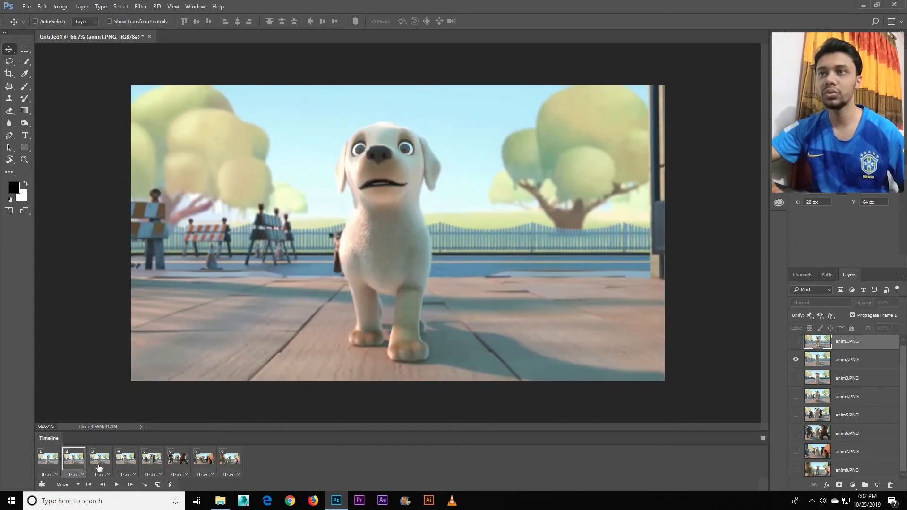
{"action": "left_click", "coordinate": [124, 466]}
{"action": "left_click", "coordinate": [151, 466]}
{"action": "left_click", "coordinate": [181, 467]}
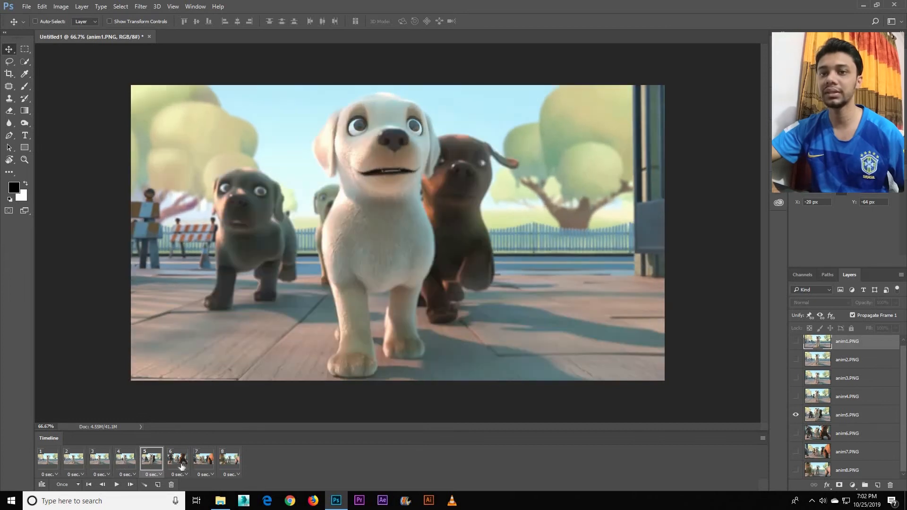
{"action": "left_click", "coordinate": [206, 466]}
{"action": "left_click", "coordinate": [227, 465]}
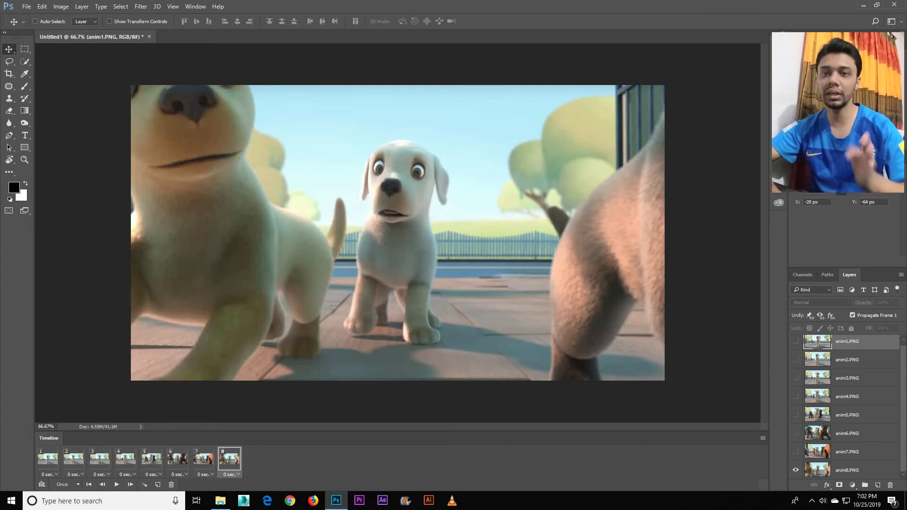
Set the delay of all eight animation frames to 0.2 seconds.
{"action": "left_click", "coordinate": [45, 463]}
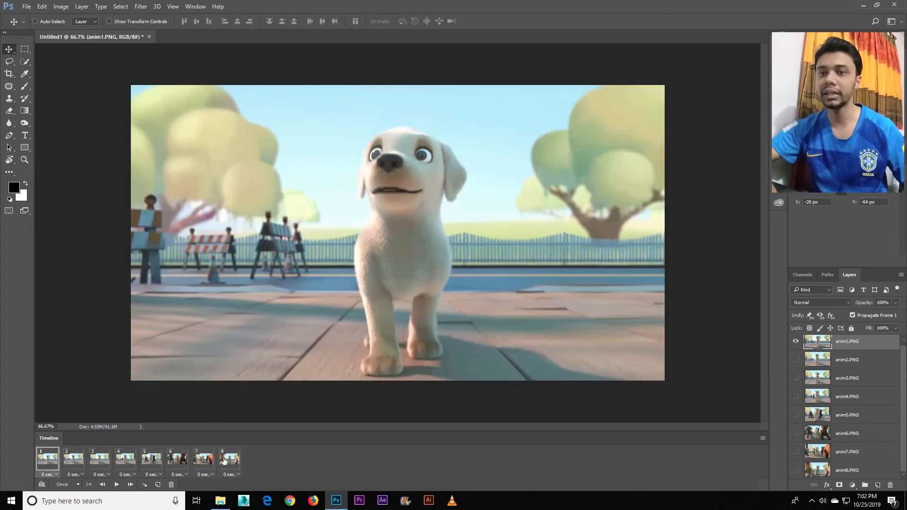
{"action": "left_click", "coordinate": [226, 464], "text": "shift"}
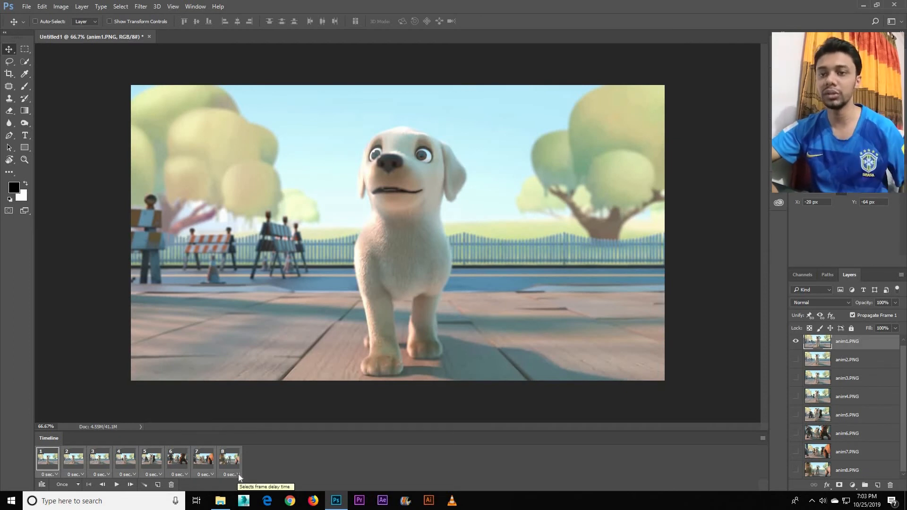
{"action": "left_click", "coordinate": [238, 475]}
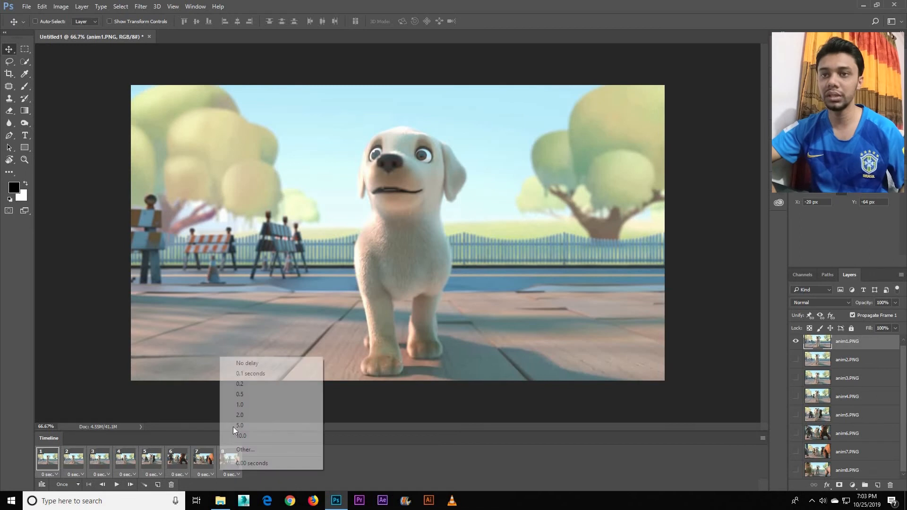
{"action": "left_click", "coordinate": [254, 384]}
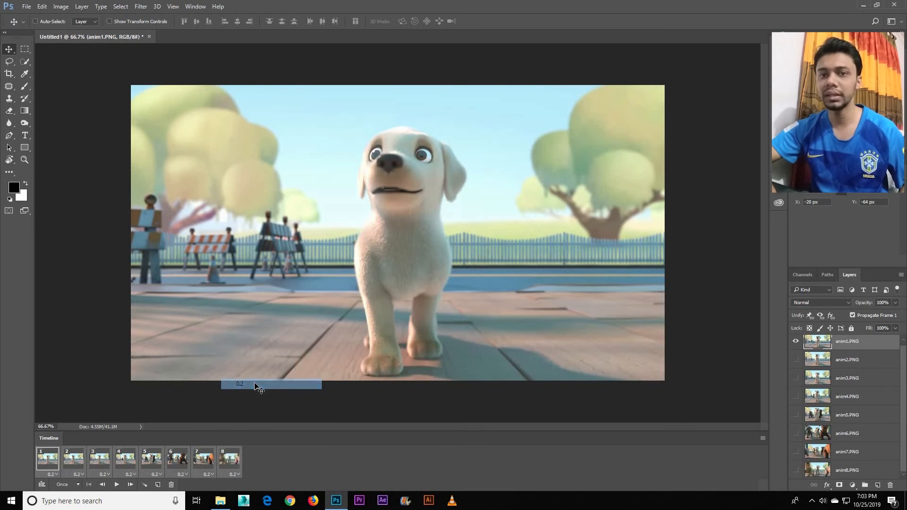
Set the animation's looping to Forever and play it back for a preview before stopping it.
{"action": "left_click", "coordinate": [78, 487]}
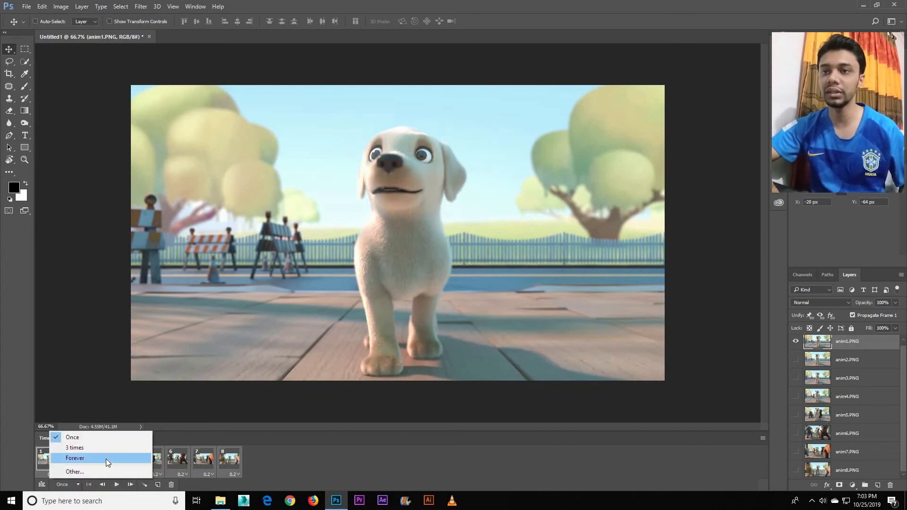
{"action": "left_click", "coordinate": [107, 459]}
{"action": "left_click", "coordinate": [117, 485]}
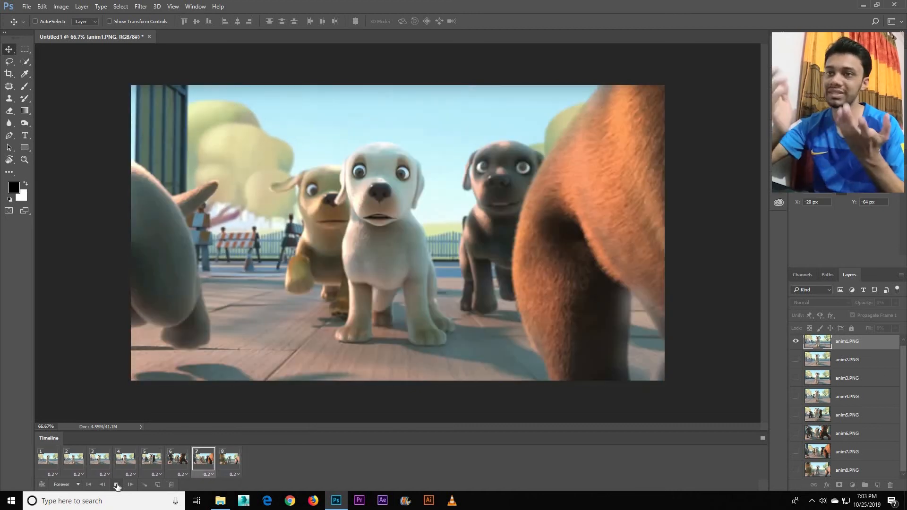
{"action": "left_click", "coordinate": [117, 485]}
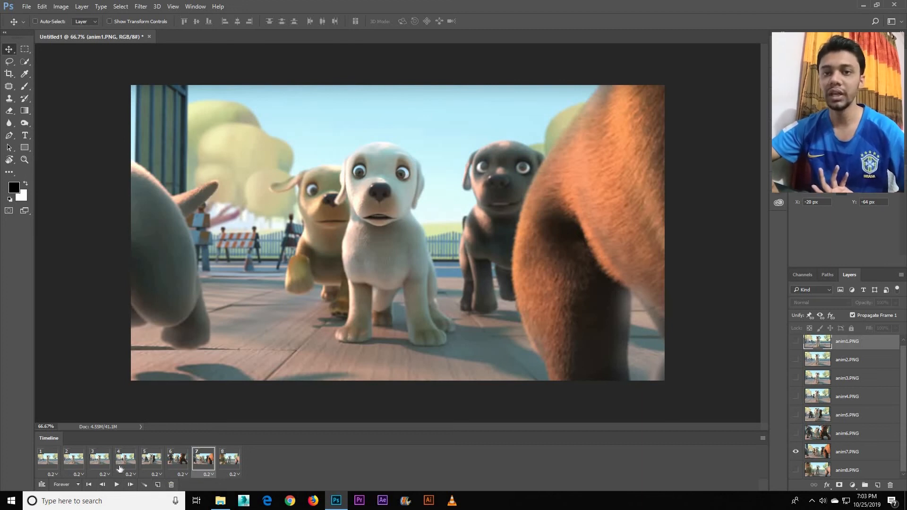
{"action": "left_click", "coordinate": [78, 483]}
{"action": "left_click", "coordinate": [79, 483]}
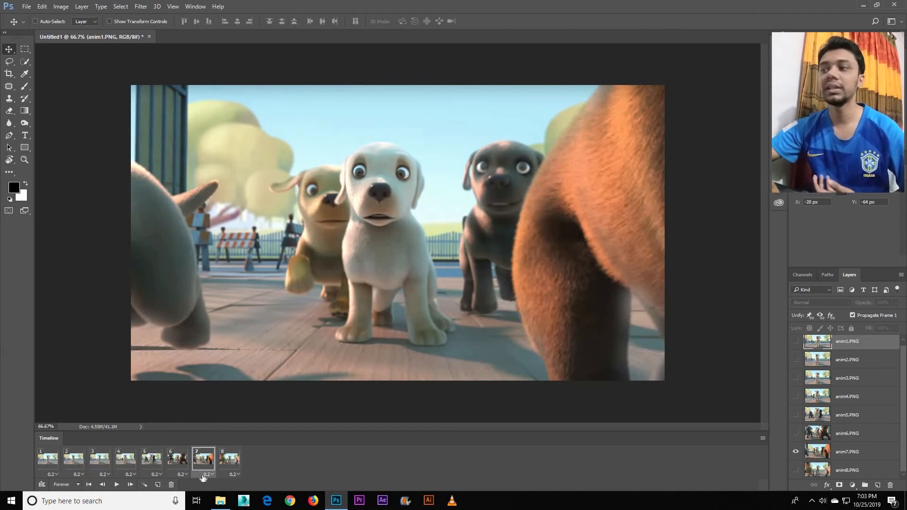
Start a Save for Web (Legacy) export of the animation with GIF as the file format.
{"action": "left_click", "coordinate": [27, 6]}
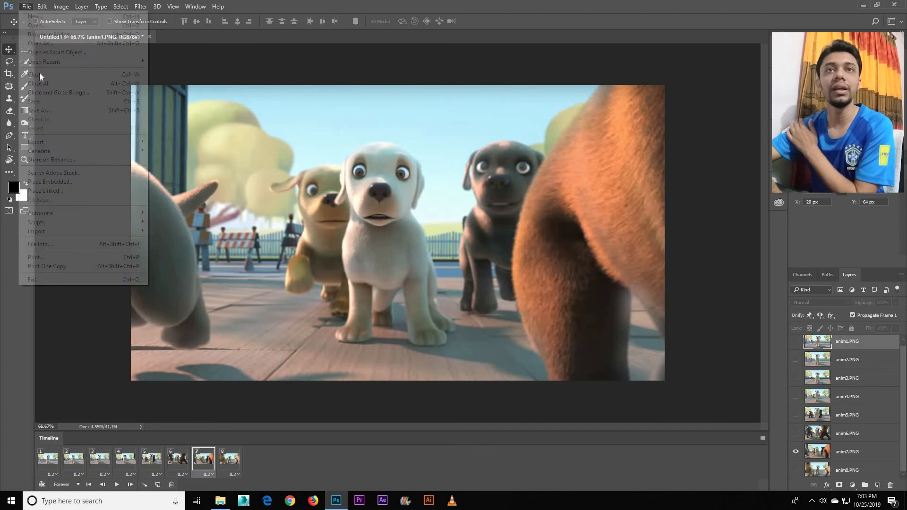
{"action": "mouse_move", "coordinate": [53, 144]}
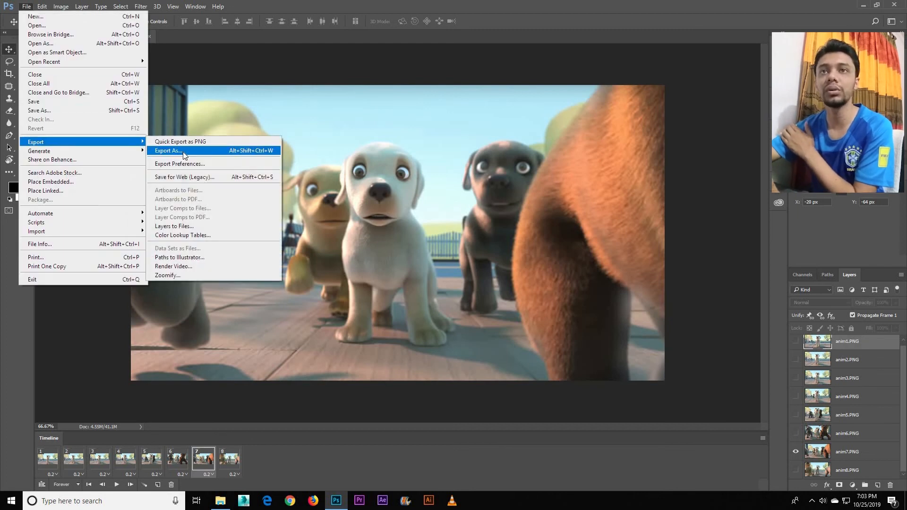
{"action": "left_click", "coordinate": [202, 177]}
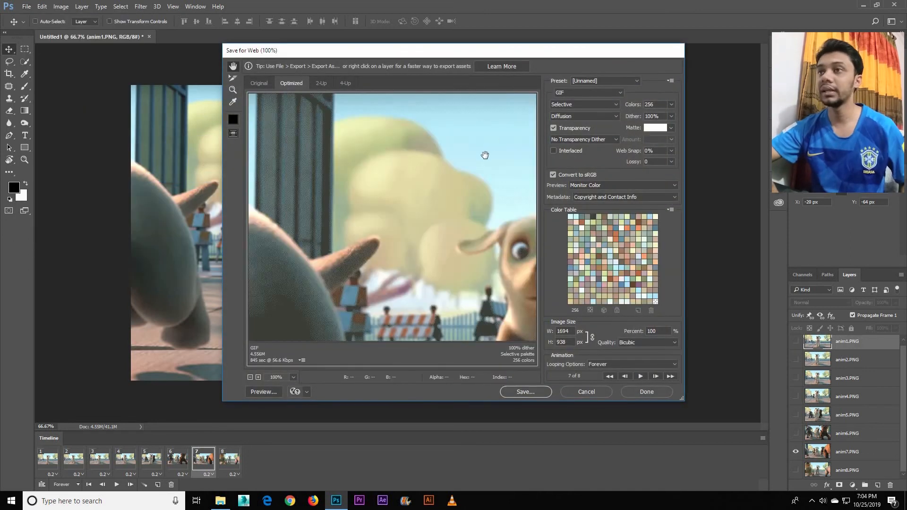
{"action": "left_click_drag", "start_coordinate": [483, 157], "coordinate": [484, 293]}
{"action": "left_click", "coordinate": [566, 93]}
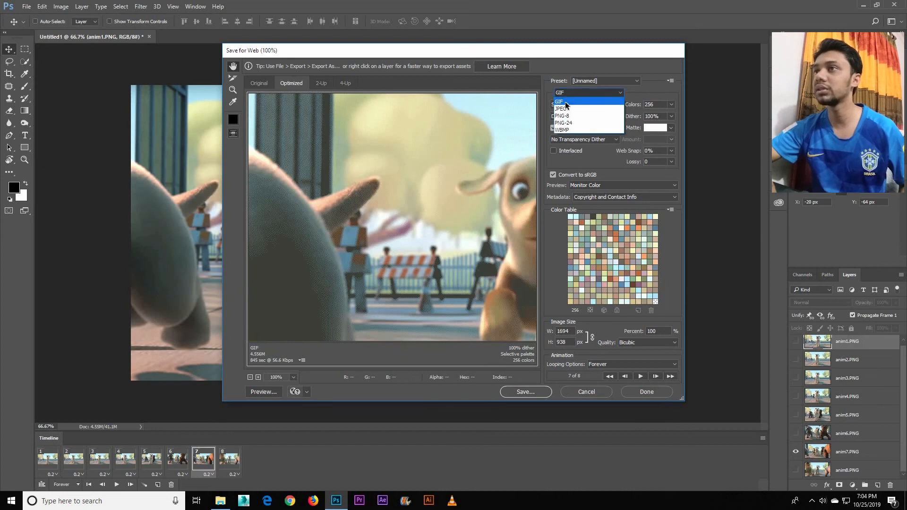
{"action": "left_click", "coordinate": [565, 101]}
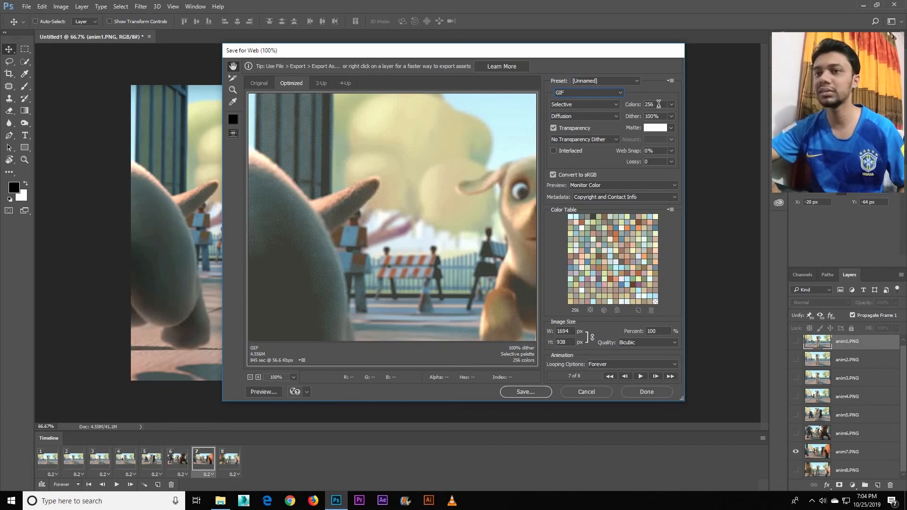
Save the GIF as dOG-aNIM in the Anim folder on the Desktop.
{"action": "left_click", "coordinate": [546, 395]}
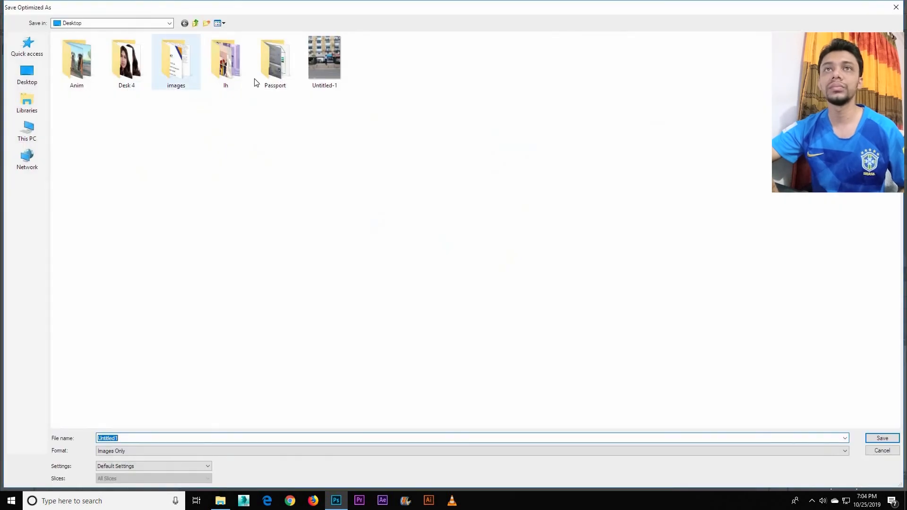
{"action": "left_click", "coordinate": [90, 66]}
{"action": "key", "text": "Return"}
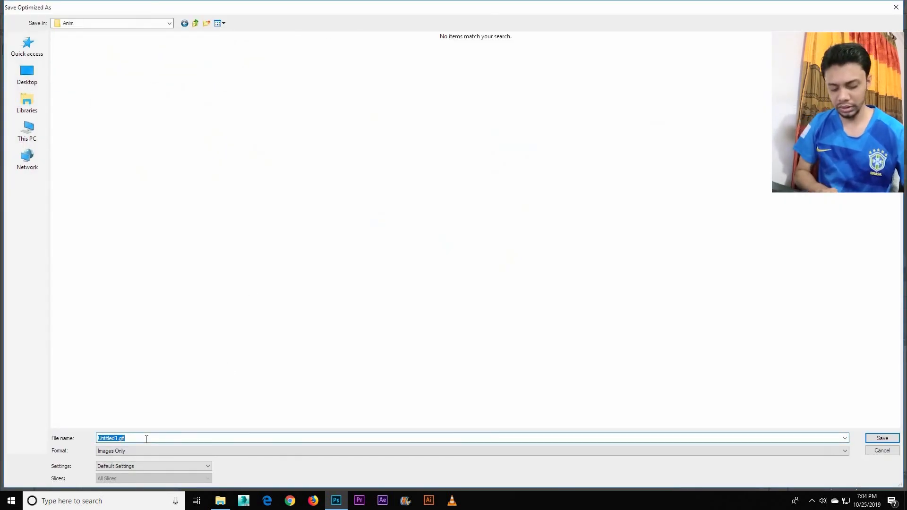
{"action": "type", "text": "dOG-aNIM"}
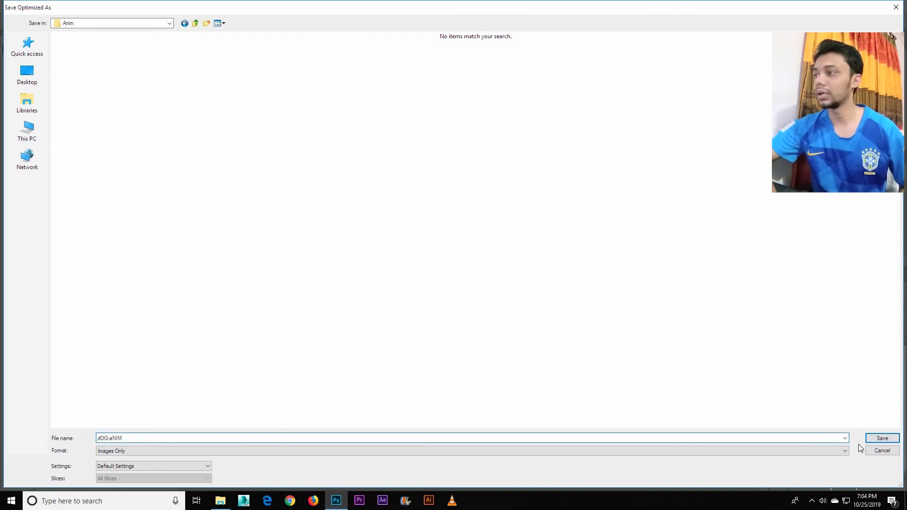
{"action": "left_click", "coordinate": [879, 438]}
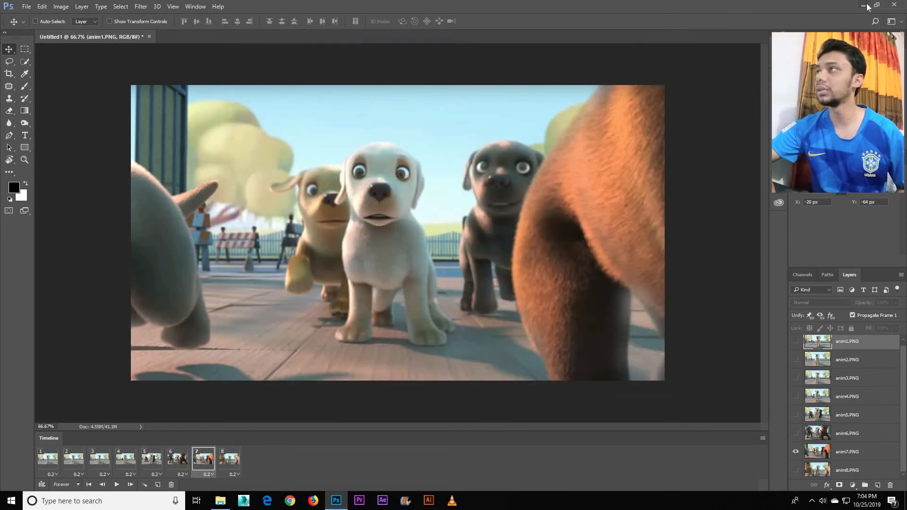
Switch to the Anim folder in File Explorer and open the exported dOG-aNIM GIF to check its playback.
{"action": "left_click", "coordinate": [864, 5]}
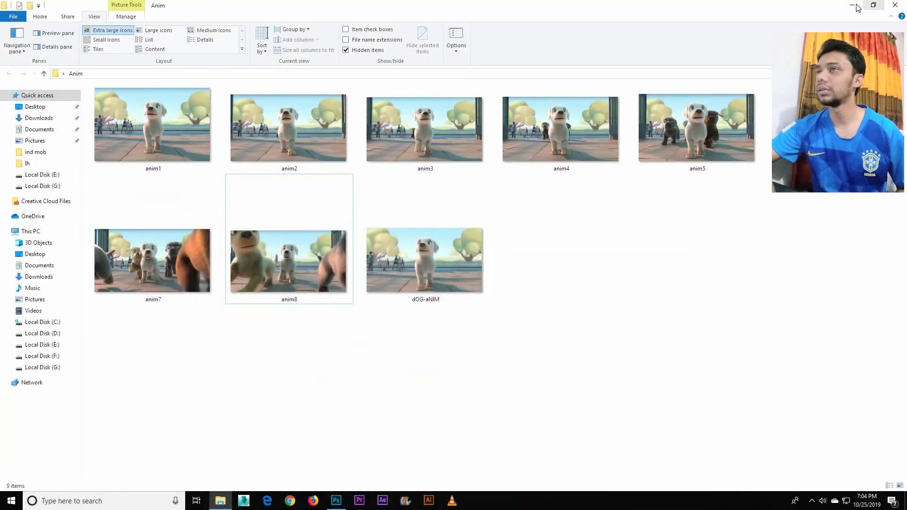
{"action": "left_click", "coordinate": [433, 264]}
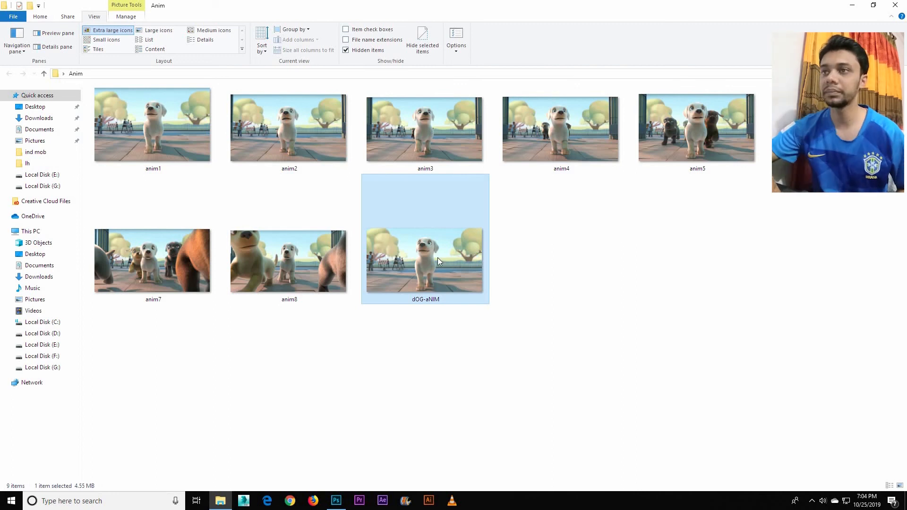
{"action": "double_click", "coordinate": [438, 259]}
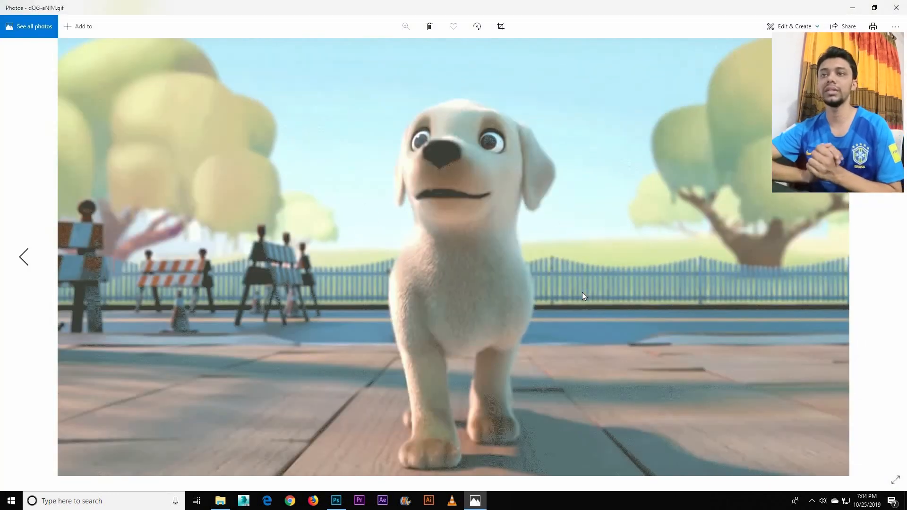